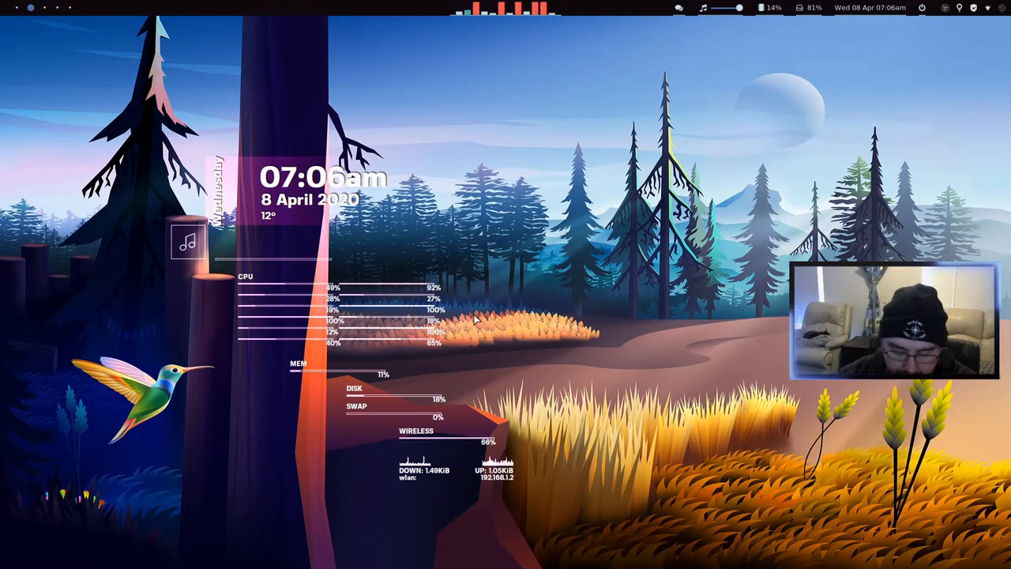
Launch Meld and load /etc/hefflogout.conf as the first file of a new file comparison
{"action": "key", "text": "super+d"}
{"action": "type", "text": "te"}
{"action": "key", "text": "Return"}
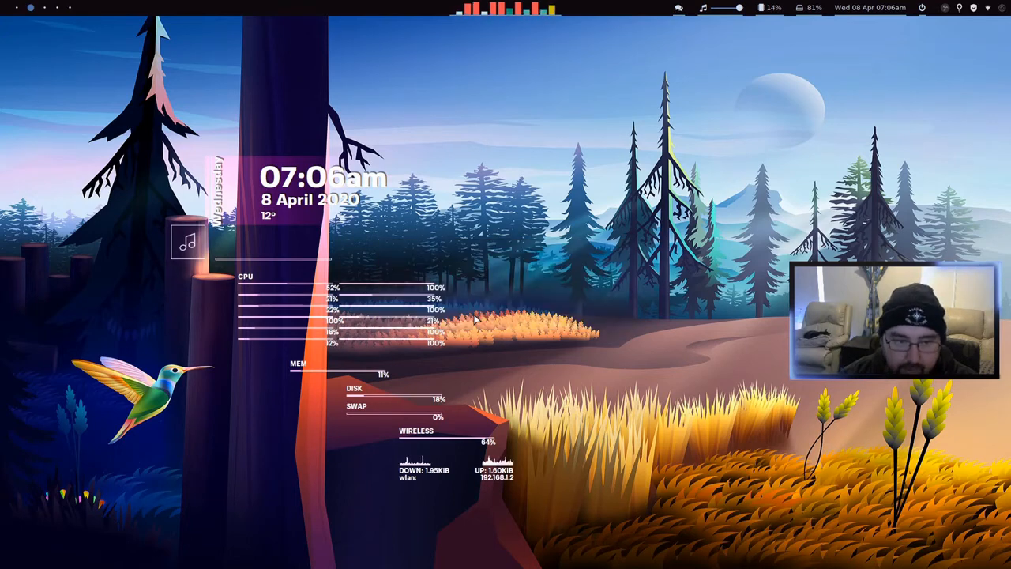
{"action": "left_click", "coordinate": [425, 218]}
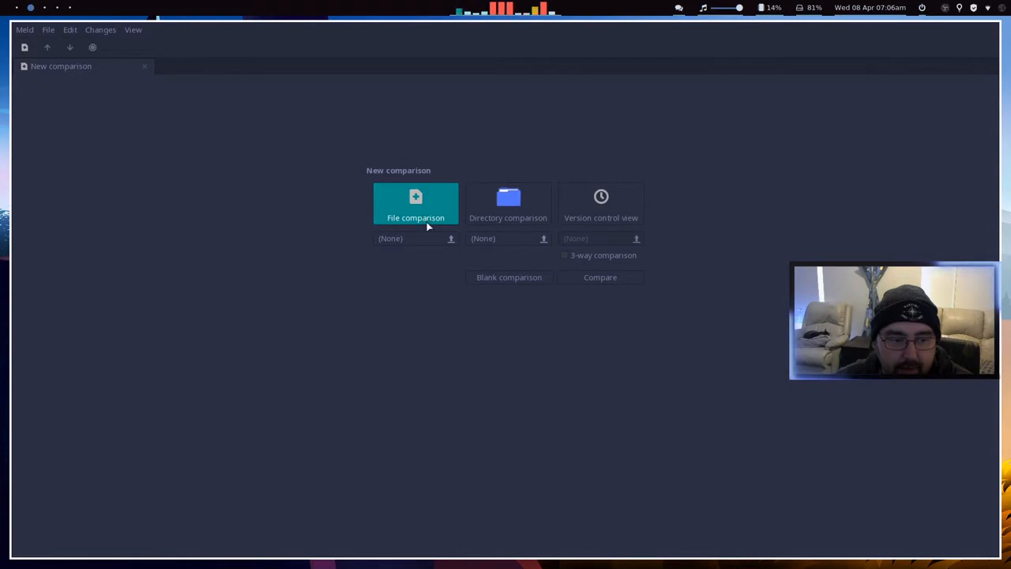
{"action": "left_click", "coordinate": [431, 236]}
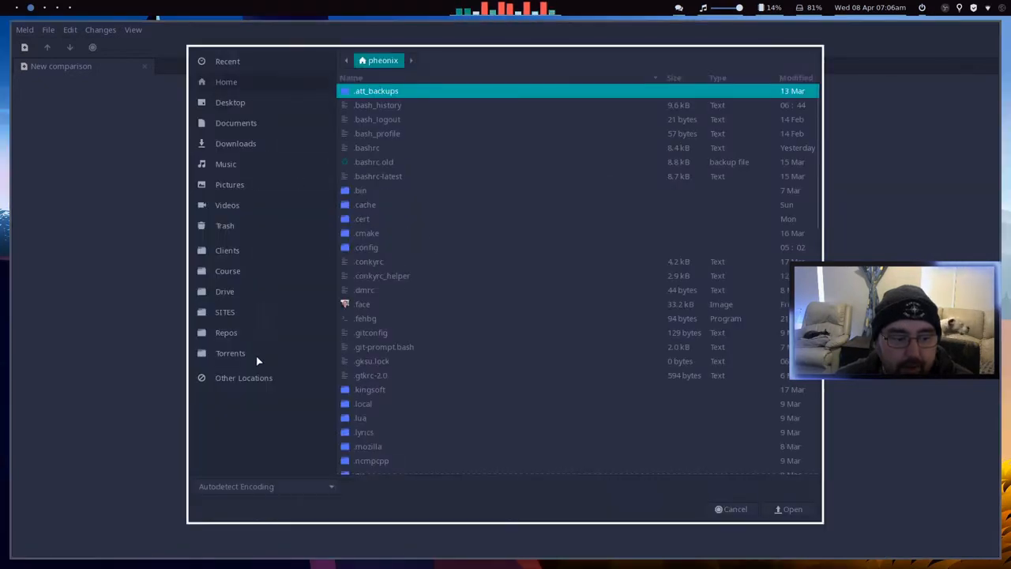
{"action": "left_click", "coordinate": [251, 377]}
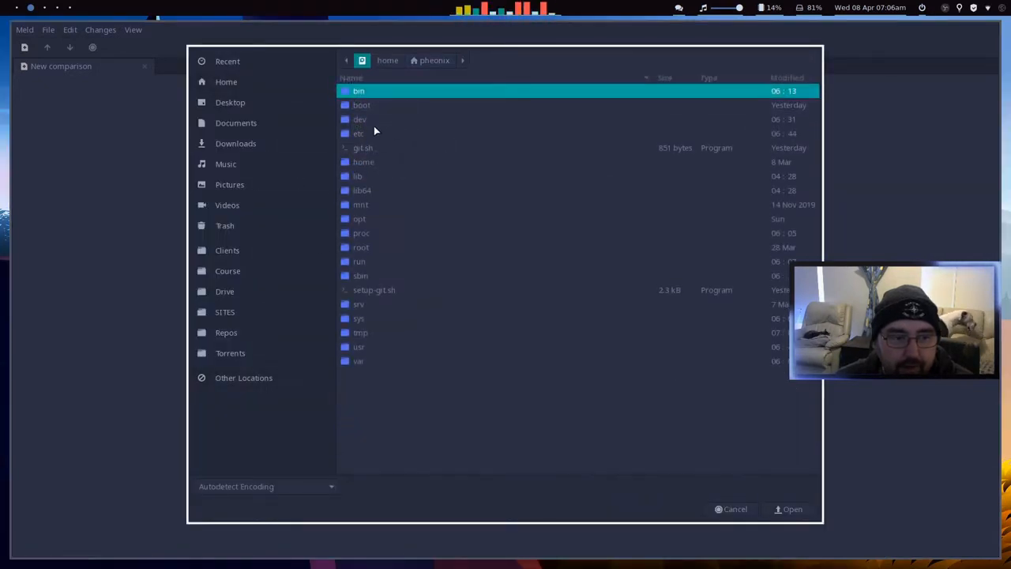
{"action": "double_click", "coordinate": [359, 134]}
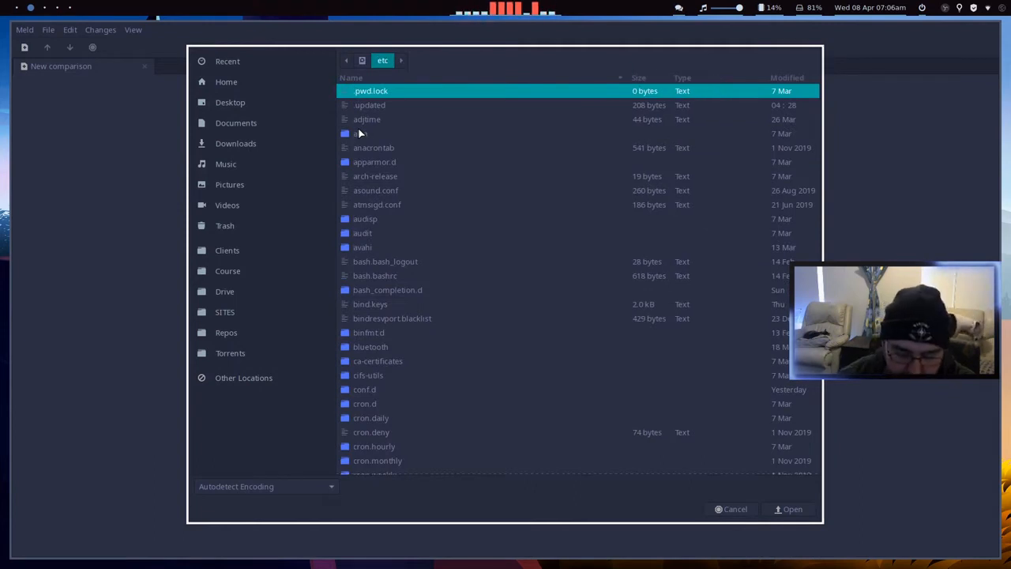
{"action": "type", "text": "heff"}
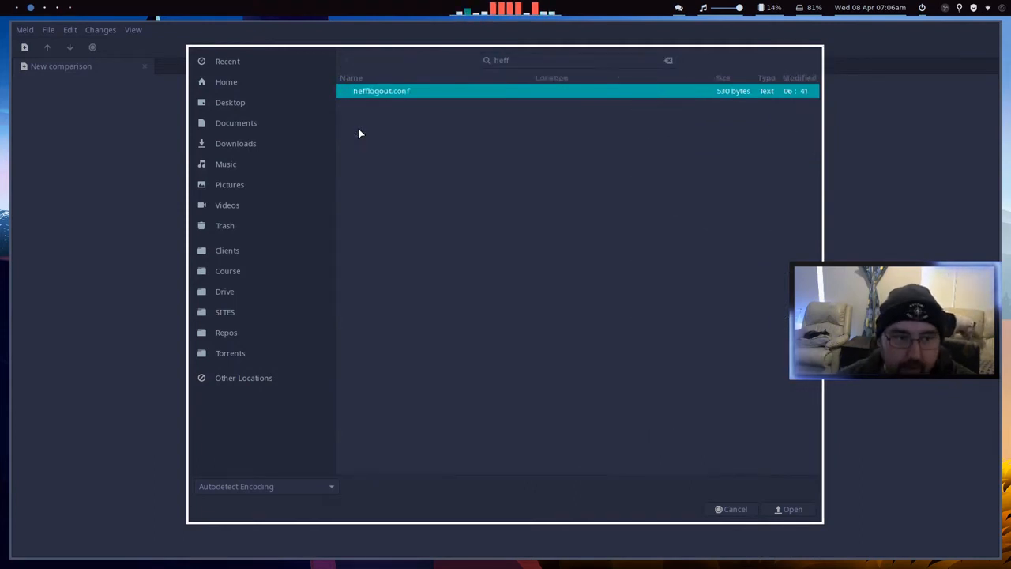
{"action": "double_click", "coordinate": [380, 90]}
Load hefflogout.conf from the home folder's .config/hefflogout as the second file and run the comparison
{"action": "left_click", "coordinate": [509, 234]}
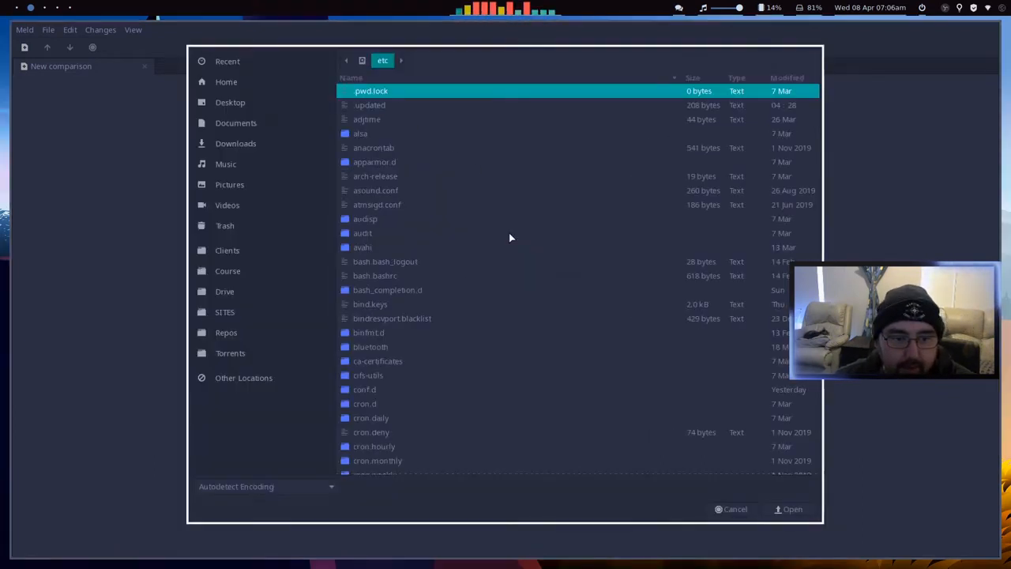
{"action": "left_click", "coordinate": [227, 82]}
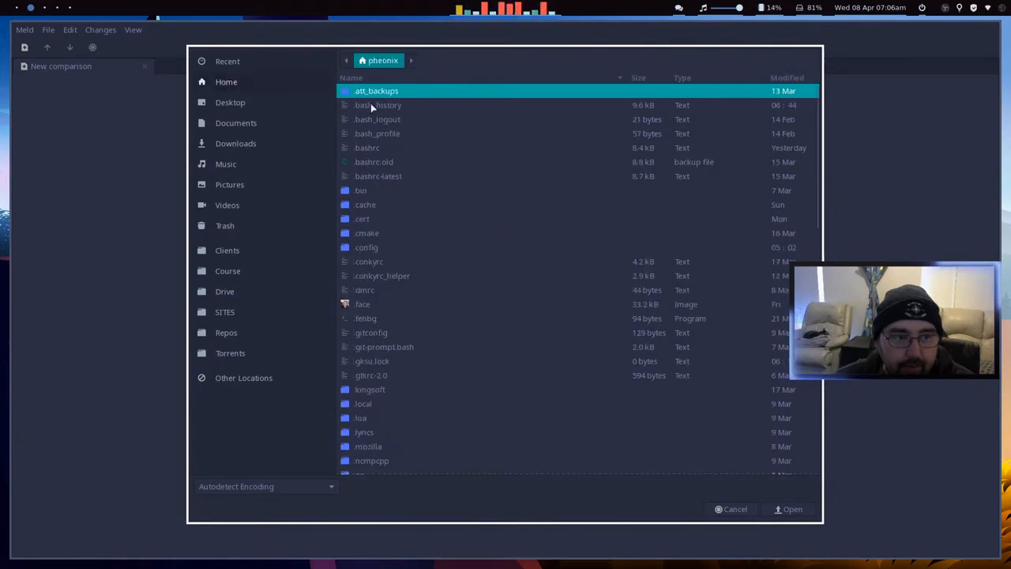
{"action": "double_click", "coordinate": [375, 251]}
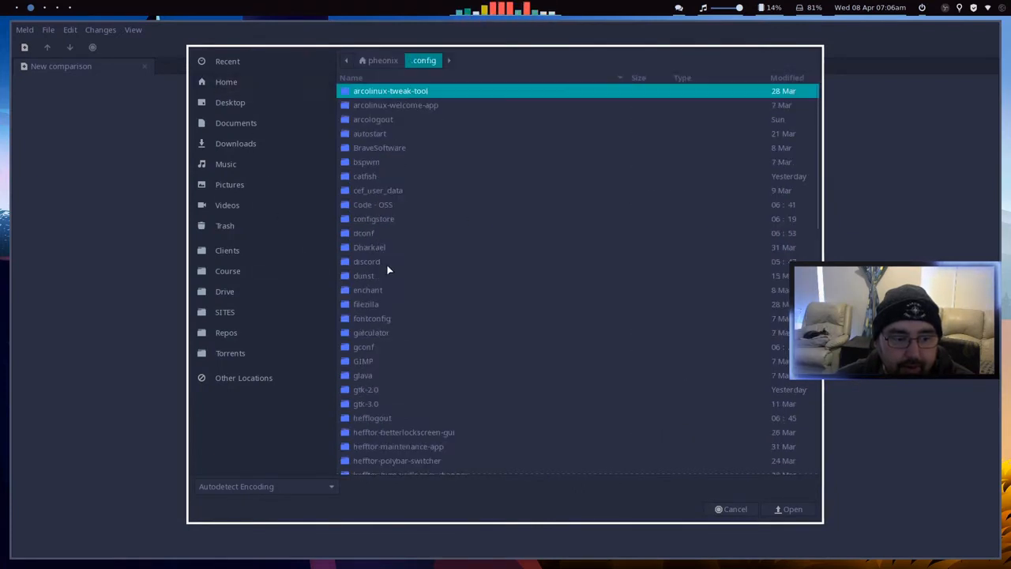
{"action": "double_click", "coordinate": [383, 418]}
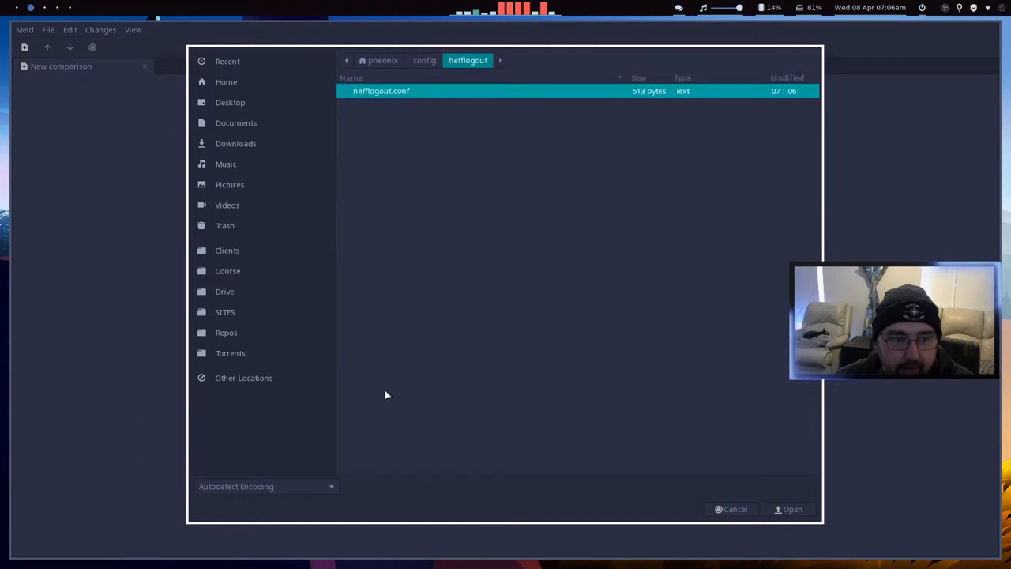
{"action": "double_click", "coordinate": [396, 92]}
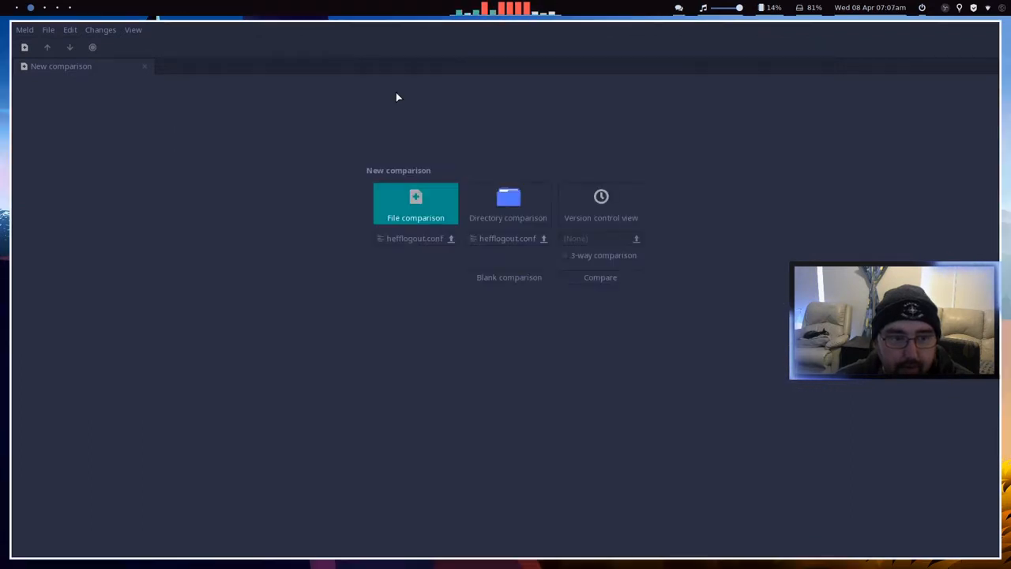
{"action": "left_click", "coordinate": [598, 278]}
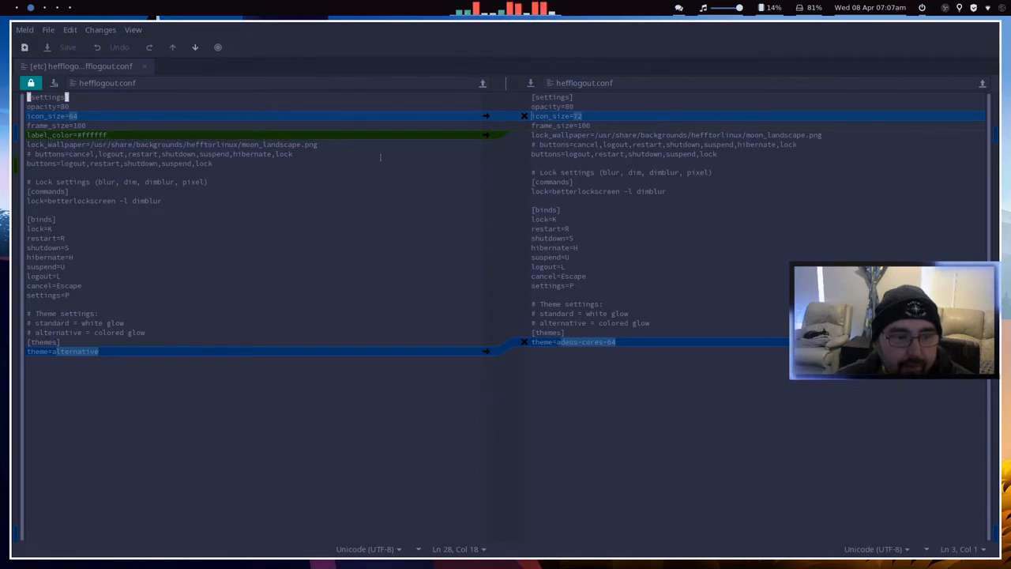
Copy the label_color=#ffffff line from the /etc config into the user's hefflogout.conf, save it and close Meld
{"action": "left_click", "coordinate": [486, 135]}
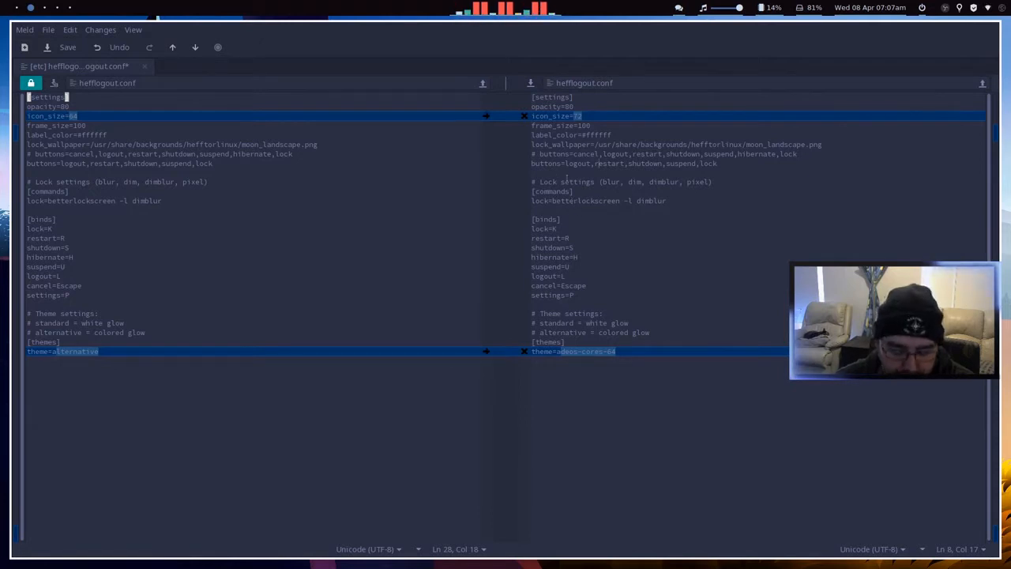
{"action": "key", "text": "ctrl+s"}
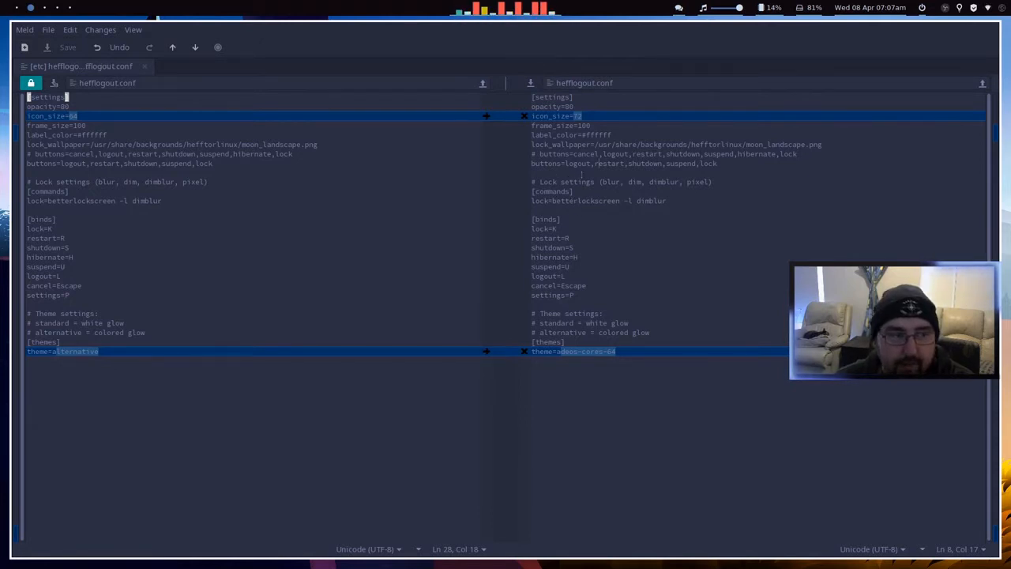
{"action": "left_click", "coordinate": [572, 172]}
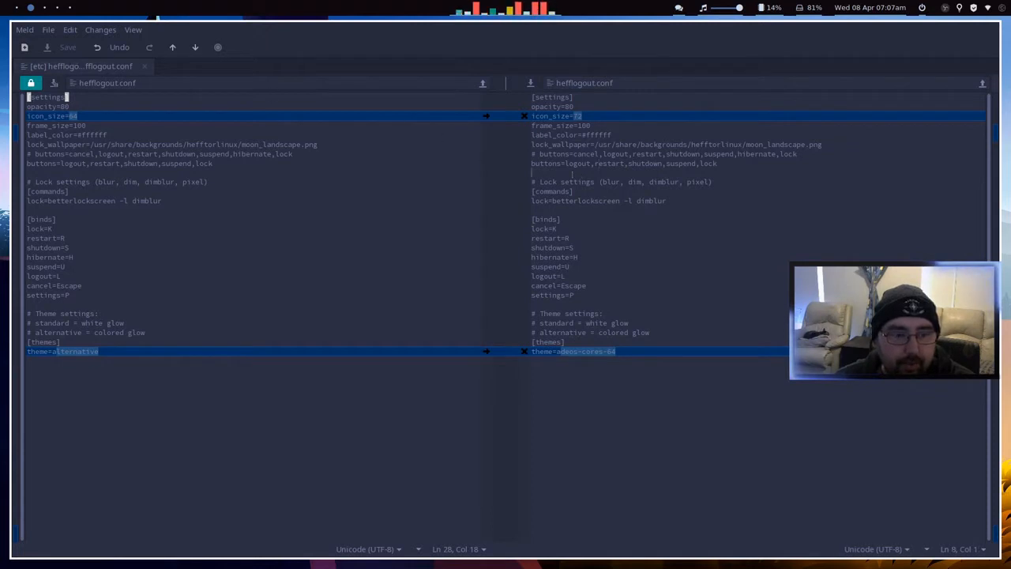
{"action": "left_click", "coordinate": [388, 180]}
{"action": "left_click", "coordinate": [602, 184]}
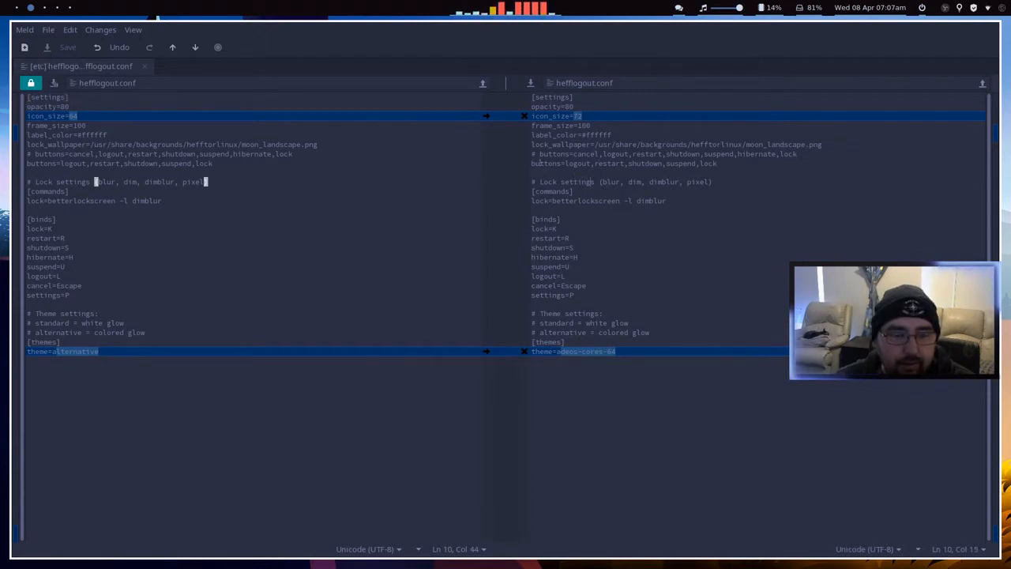
{"action": "key", "text": "super+q"}
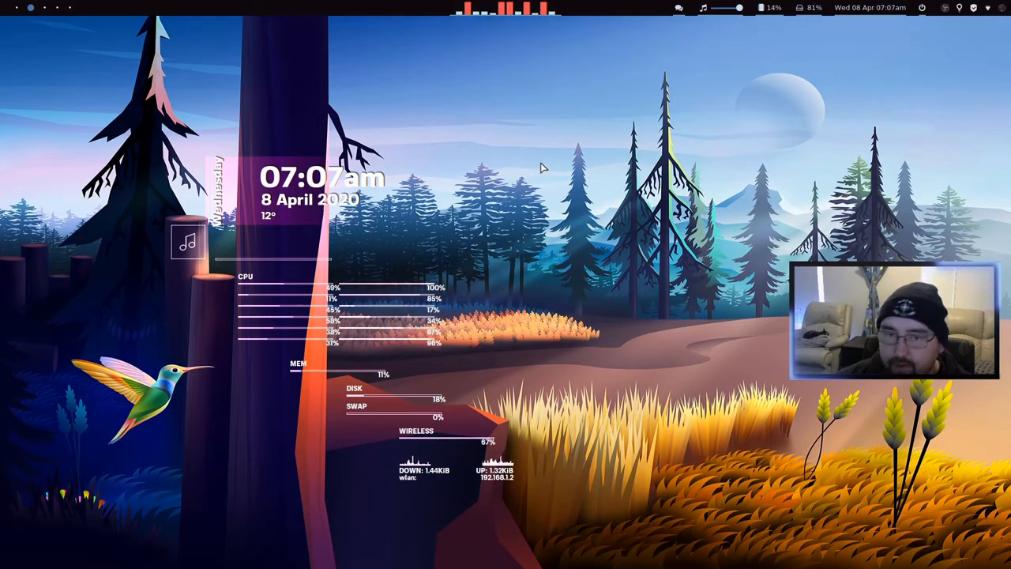
Set the hover label color to #ffff00 in the logout screen's settings, save them and exit the logout screen
{"action": "left_click", "coordinate": [923, 9]}
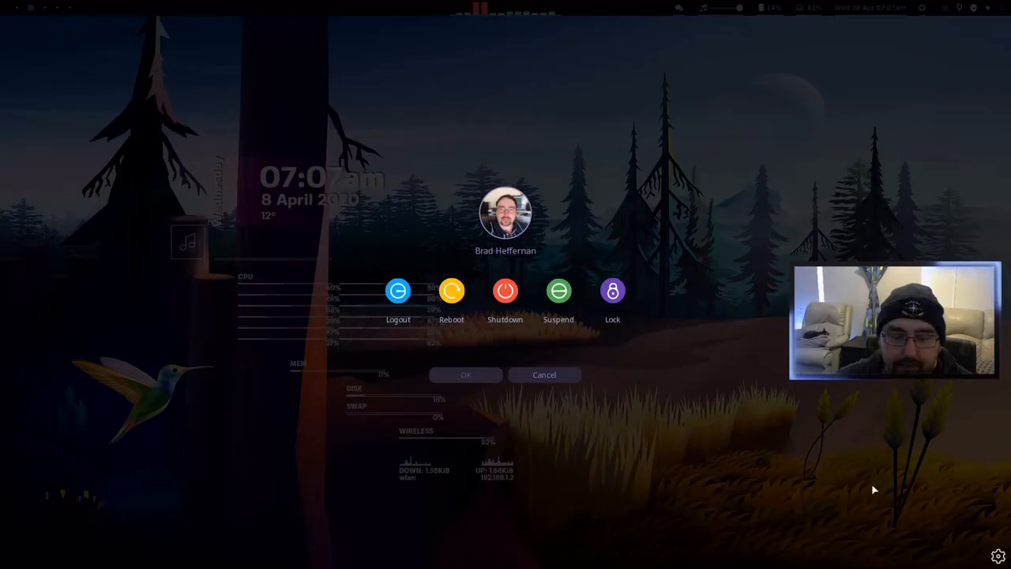
{"action": "left_click", "coordinate": [998, 556]}
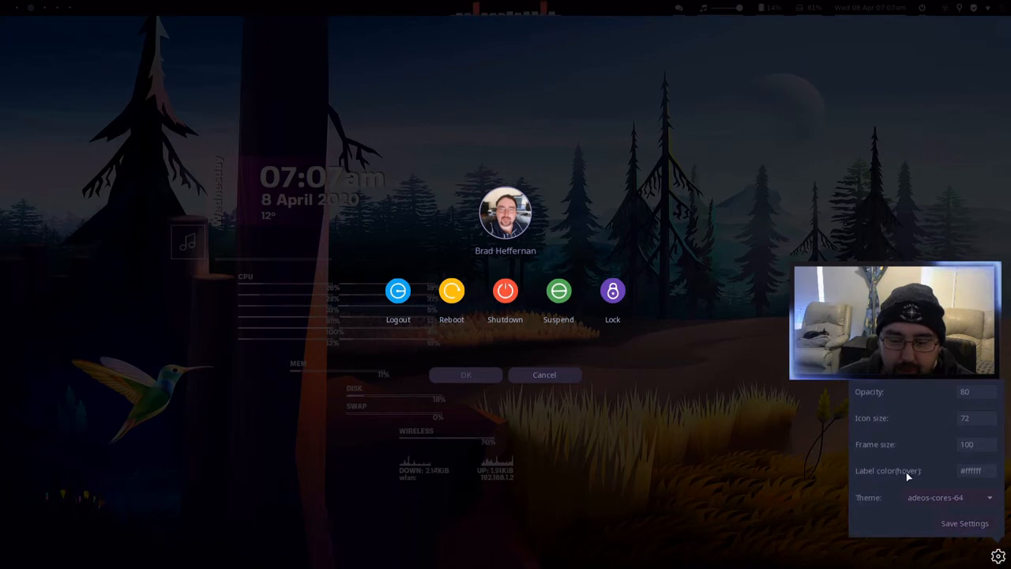
{"action": "left_click", "coordinate": [779, 433]}
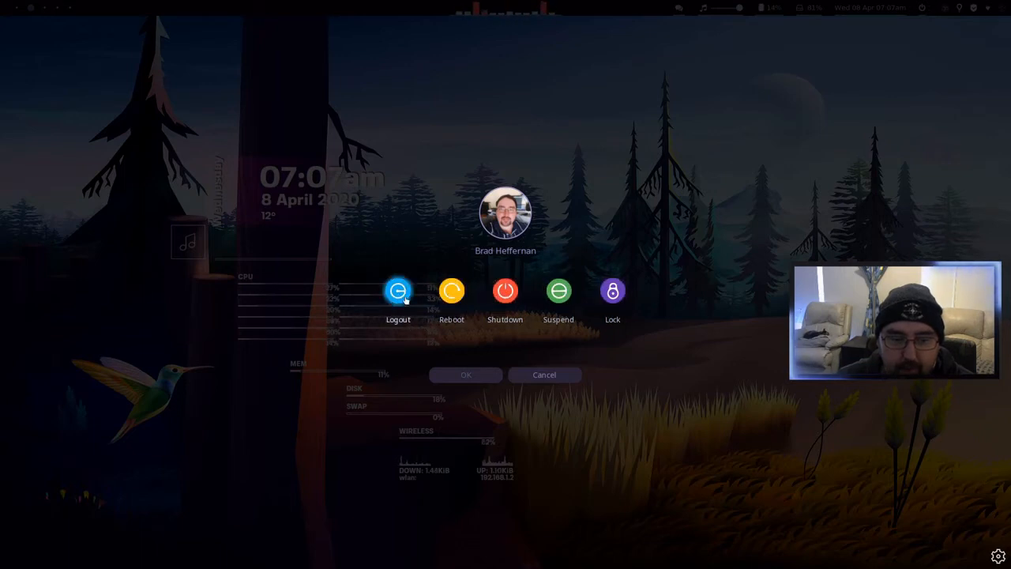
{"action": "left_click", "coordinate": [998, 556]}
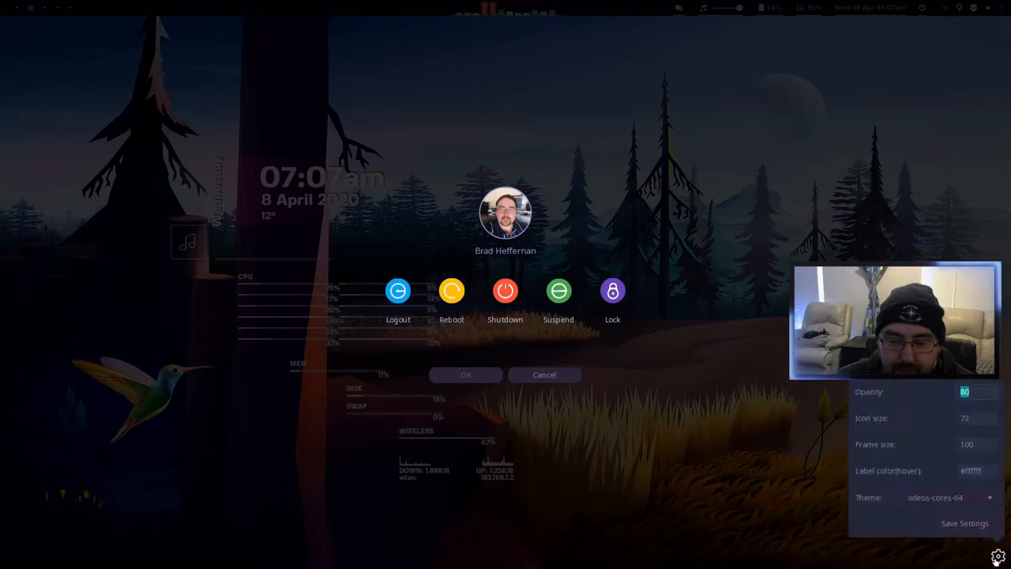
{"action": "left_click", "coordinate": [978, 470]}
{"action": "type", "text": "0"}
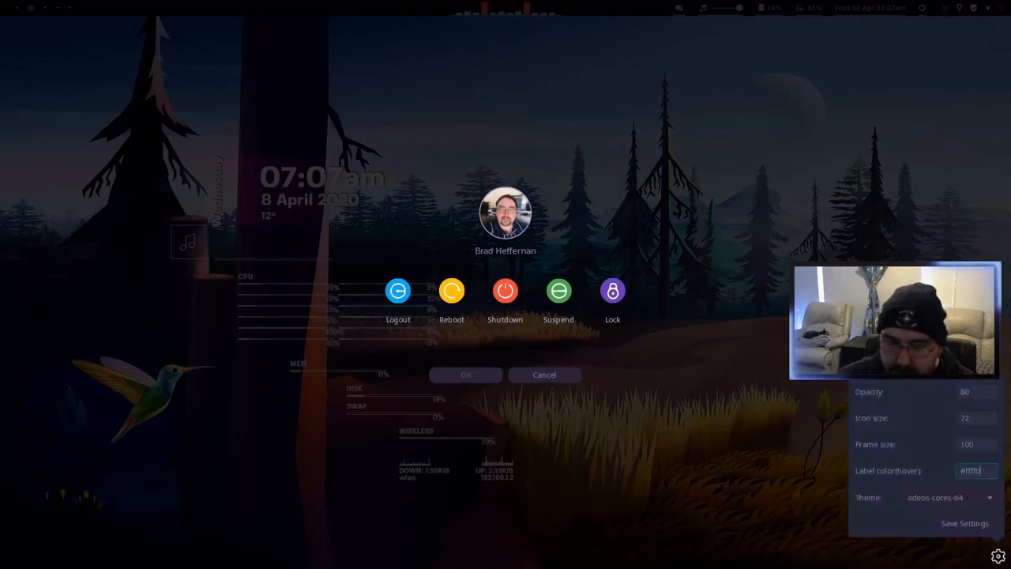
{"action": "type", "text": "0"}
{"action": "left_click", "coordinate": [974, 525]}
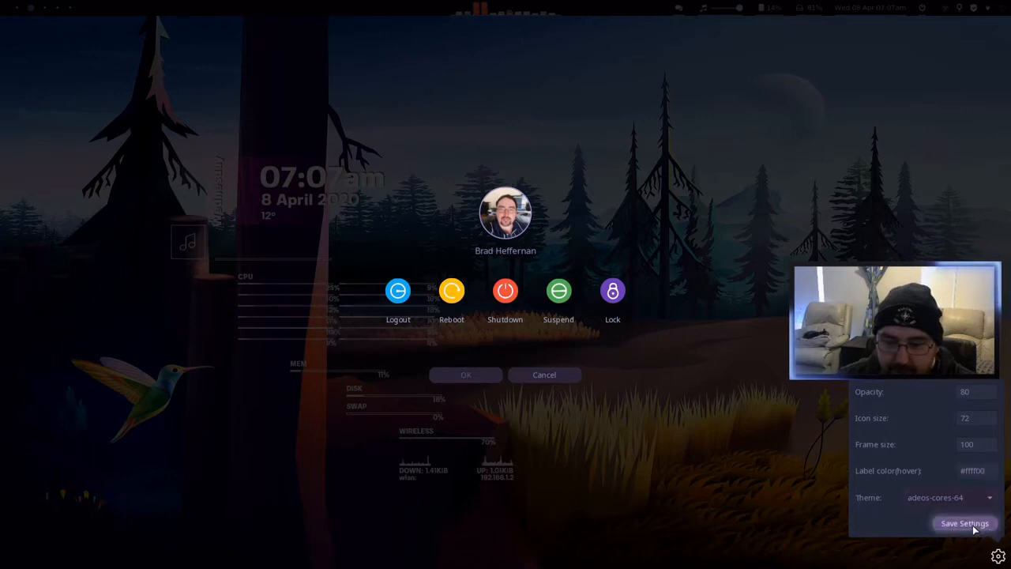
{"action": "left_click", "coordinate": [544, 376]}
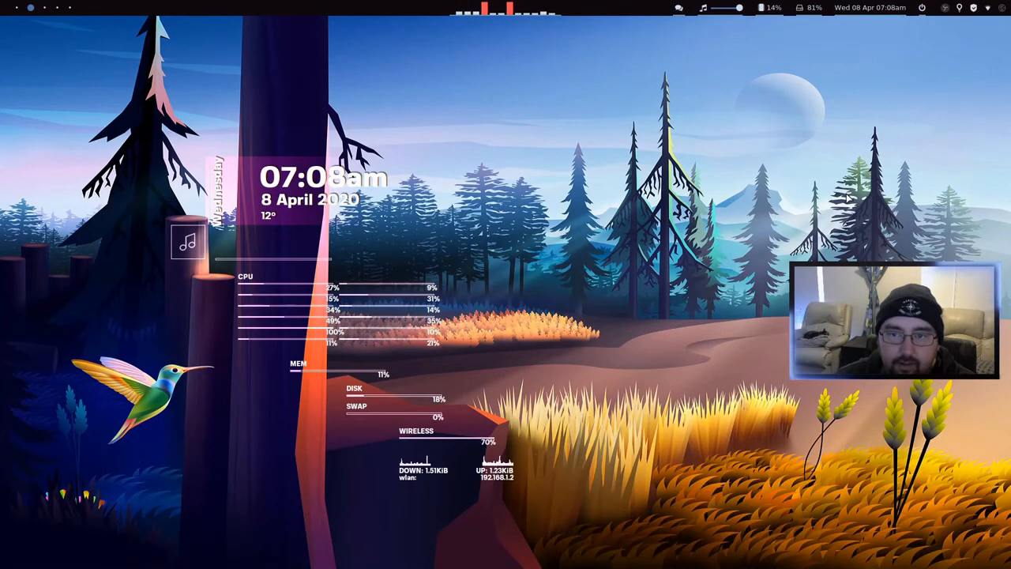
Reopen the logout screen to check the hover label color, review the opacity, icon size and theme options, and exit
{"action": "left_click", "coordinate": [922, 7]}
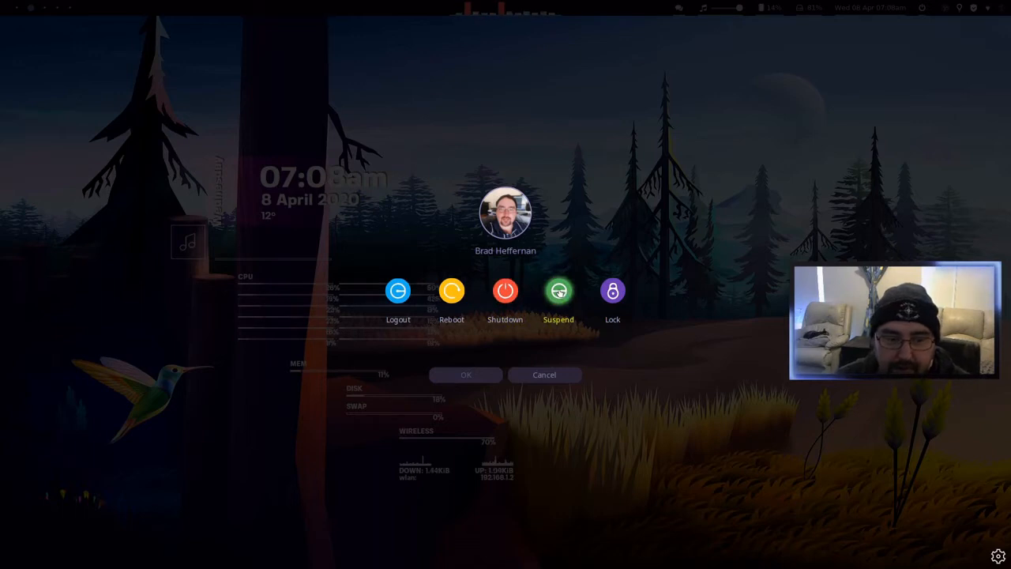
{"action": "left_click", "coordinate": [998, 556]}
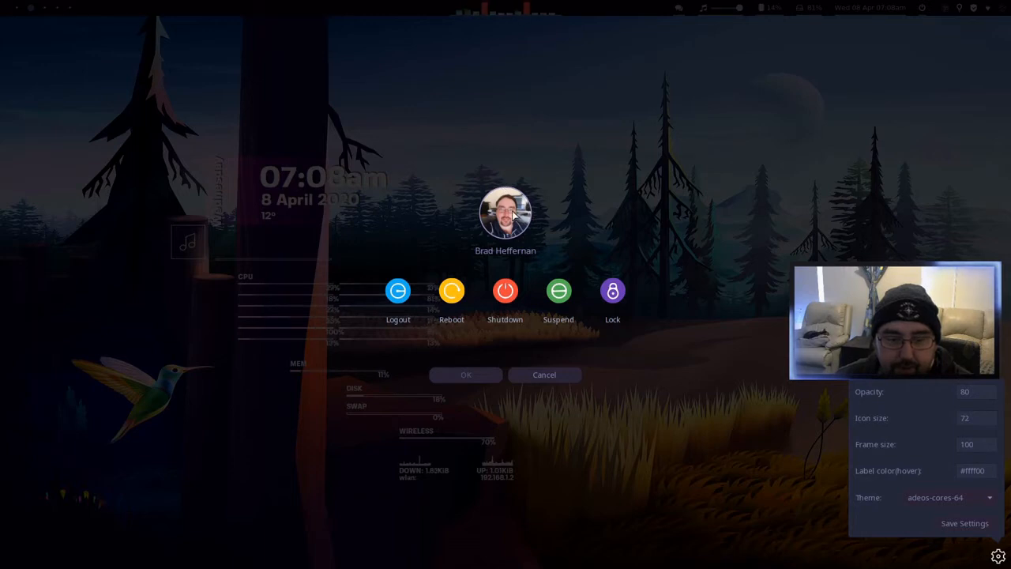
{"action": "double_click", "coordinate": [975, 417]}
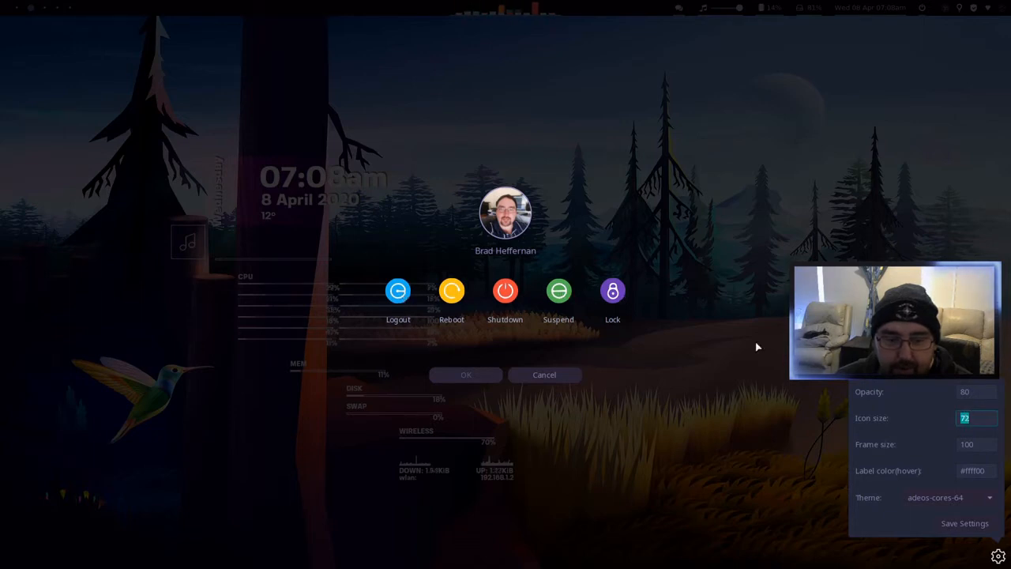
{"action": "left_click", "coordinate": [975, 392]}
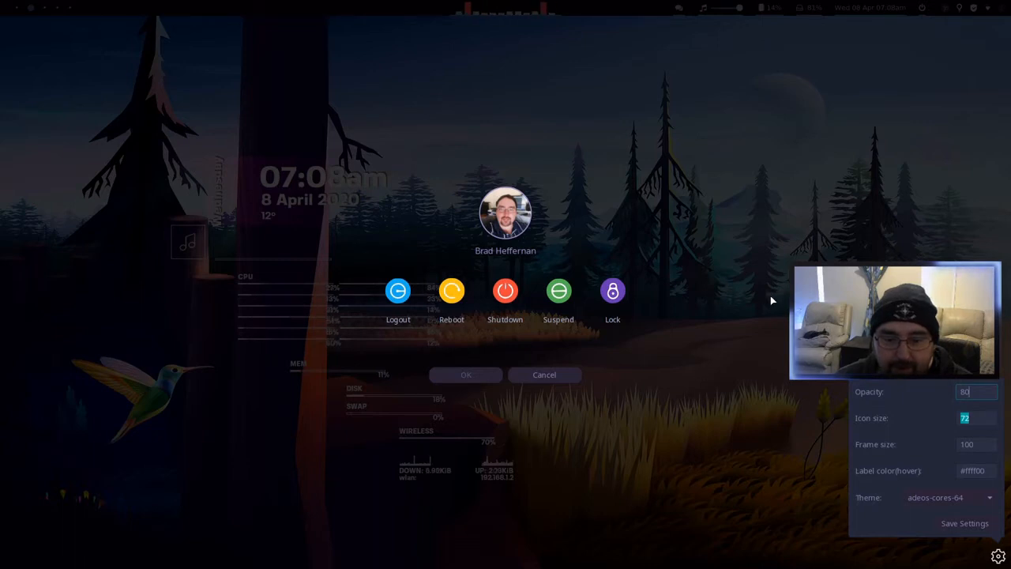
{"action": "left_click", "coordinate": [939, 503]}
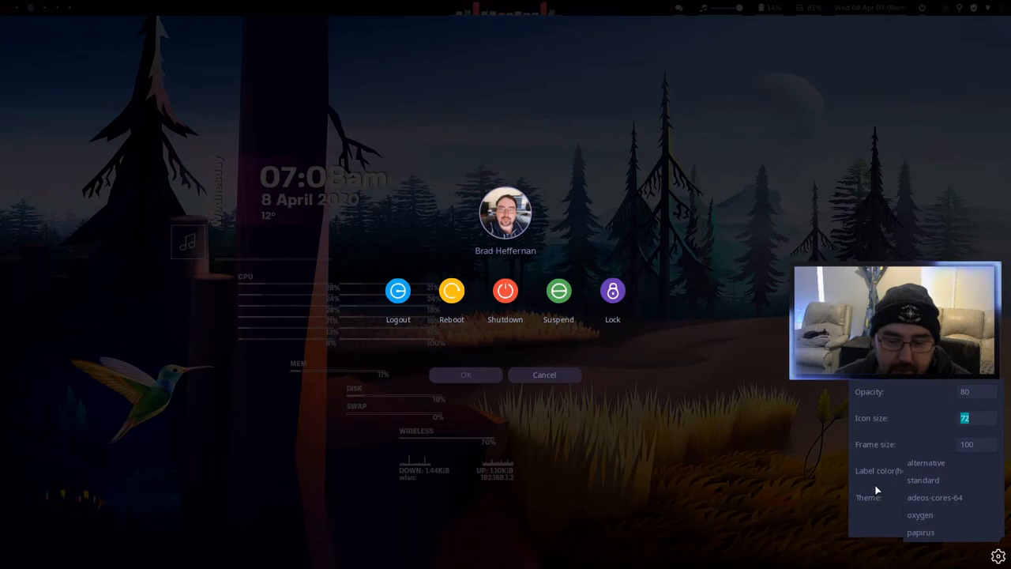
{"action": "left_click", "coordinate": [925, 497]}
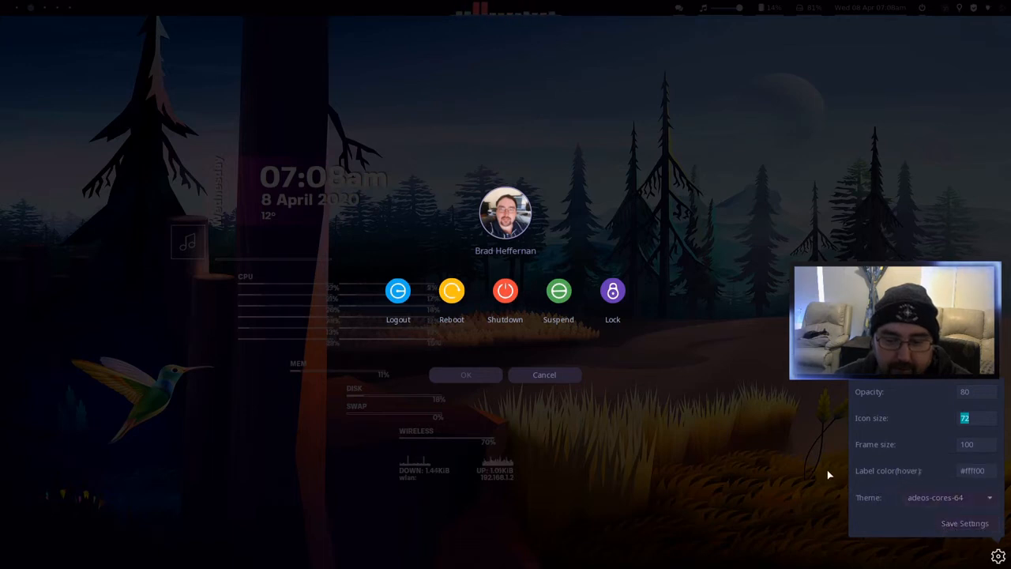
{"action": "left_click", "coordinate": [561, 386]}
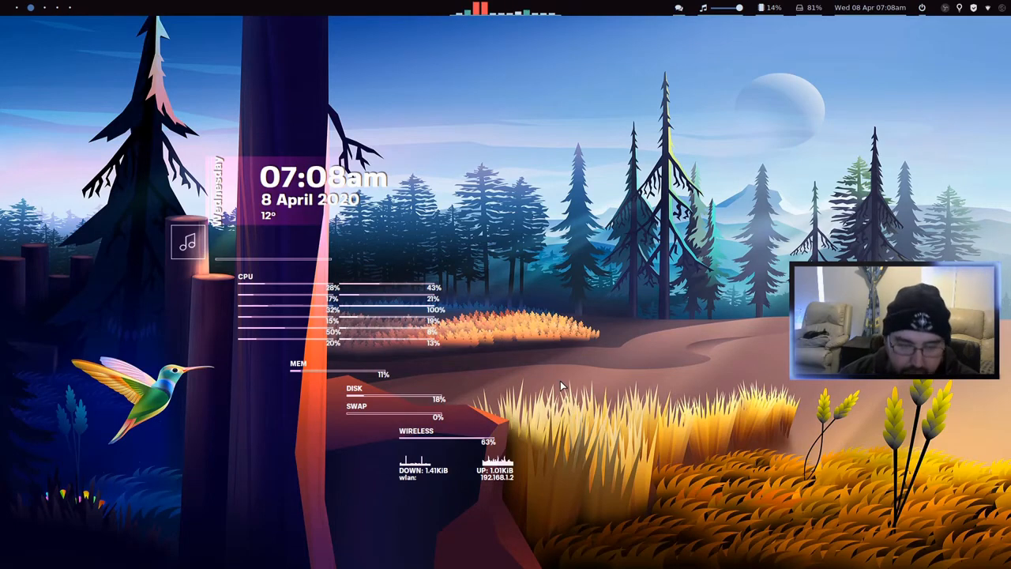
Open the file manager and go to the adeos-cores-64 theme folder under /usr/share/hefflogout/themes
{"action": "key", "text": "super+shift+Return"}
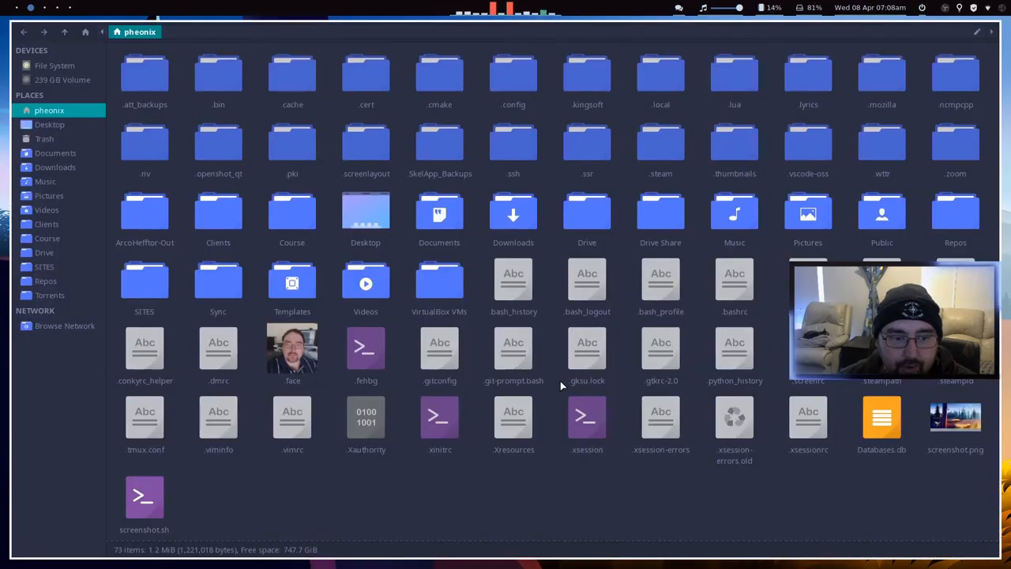
{"action": "left_click", "coordinate": [58, 67]}
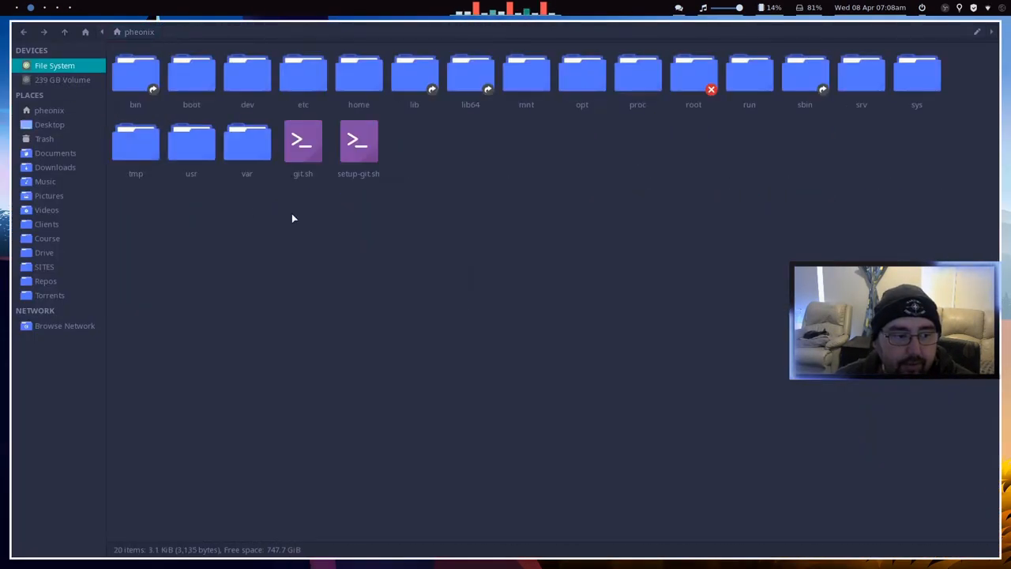
{"action": "double_click", "coordinate": [193, 147]}
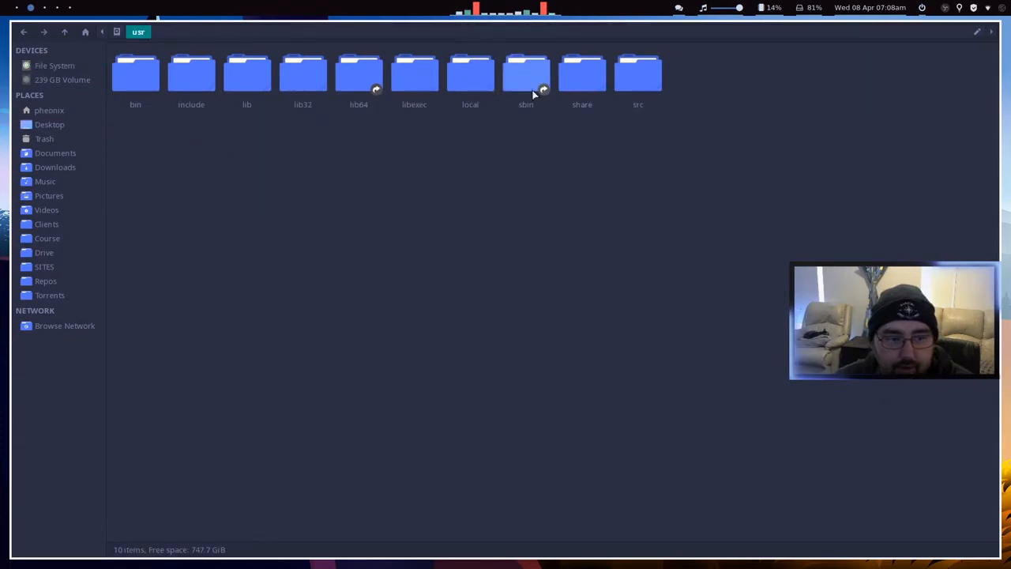
{"action": "left_click", "coordinate": [577, 85]}
{"action": "double_click", "coordinate": [576, 84]}
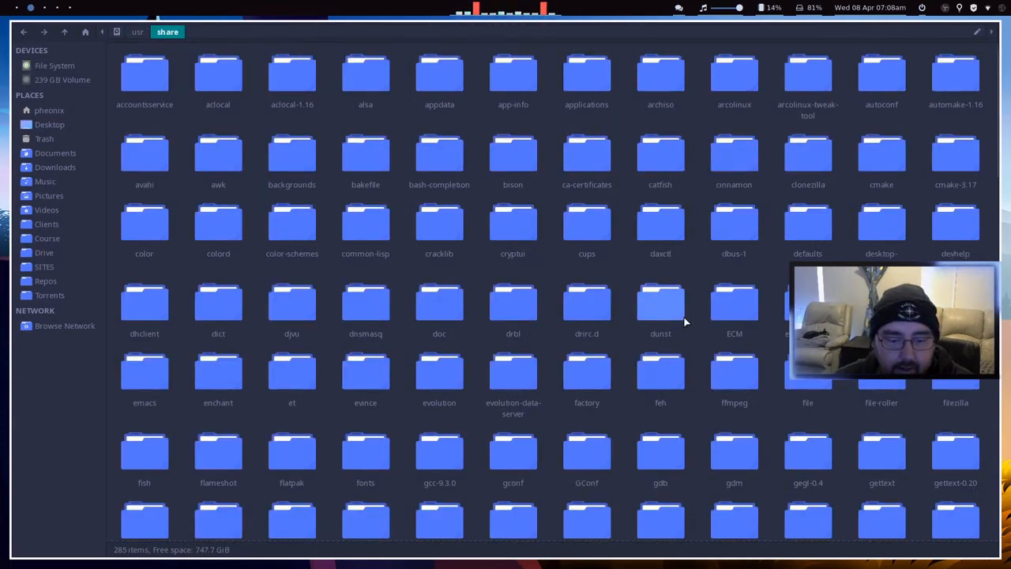
{"action": "type", "text": "heff"}
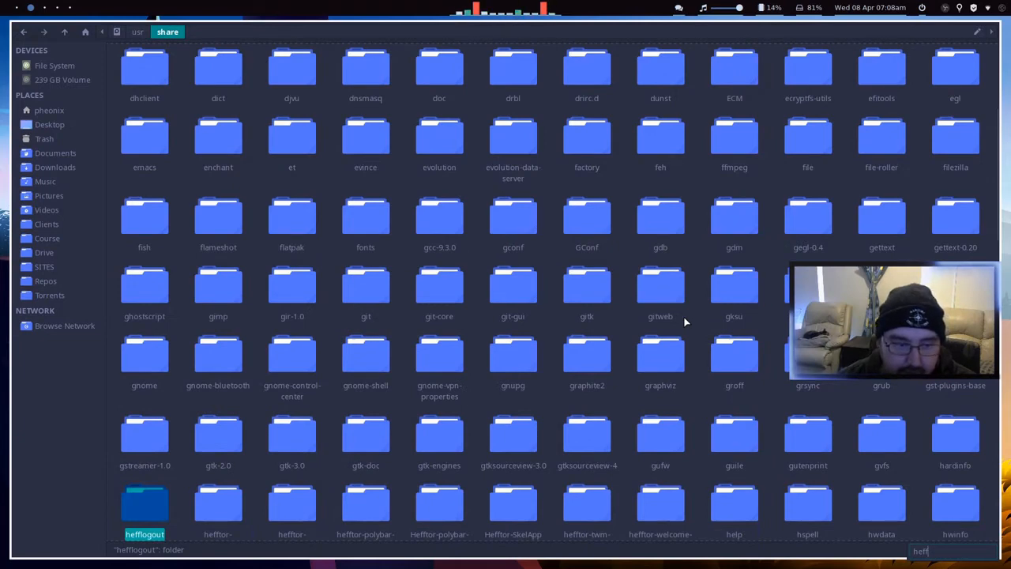
{"action": "double_click", "coordinate": [146, 503]}
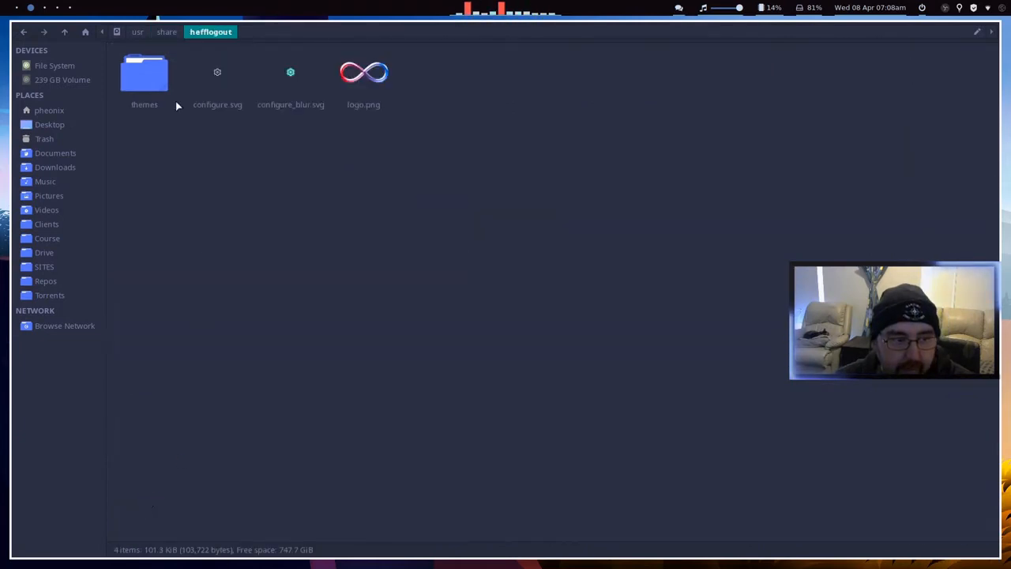
{"action": "double_click", "coordinate": [148, 87]}
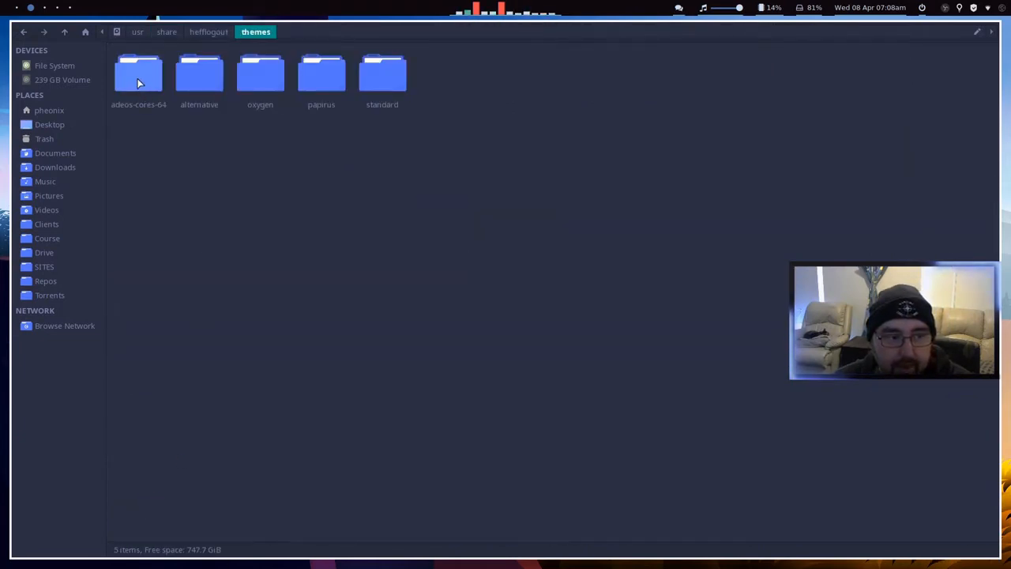
{"action": "double_click", "coordinate": [139, 80]}
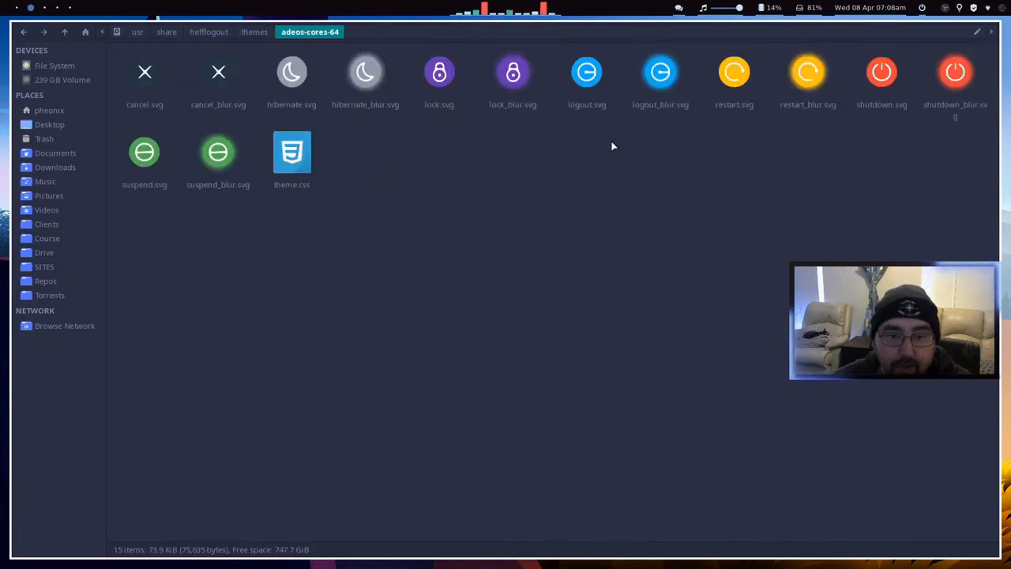
Open logout_blur.svg in Inkscape and examine its path818 and path821 blur objects in the object list
{"action": "double_click", "coordinate": [661, 73]}
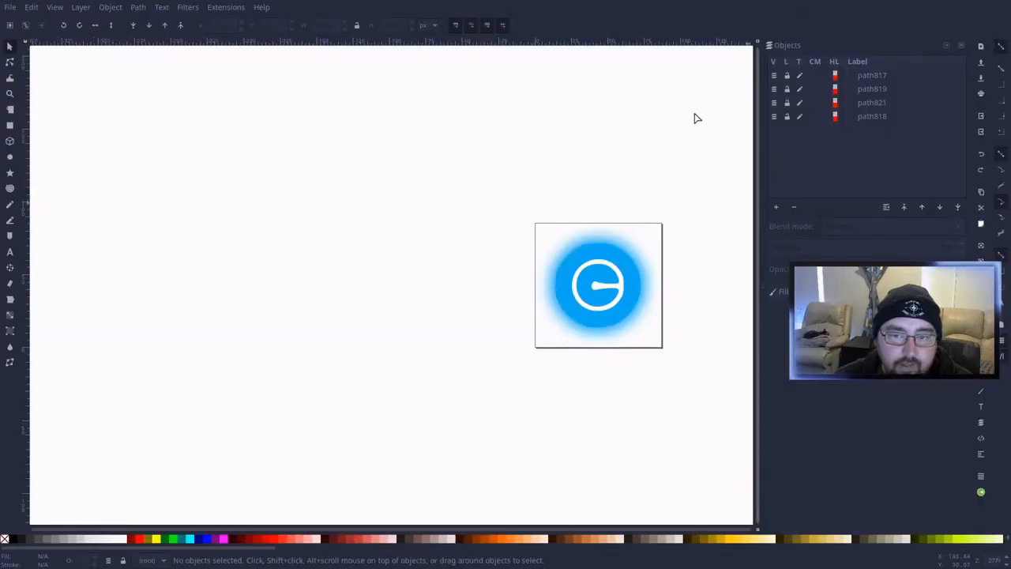
{"action": "left_click", "coordinate": [136, 7]}
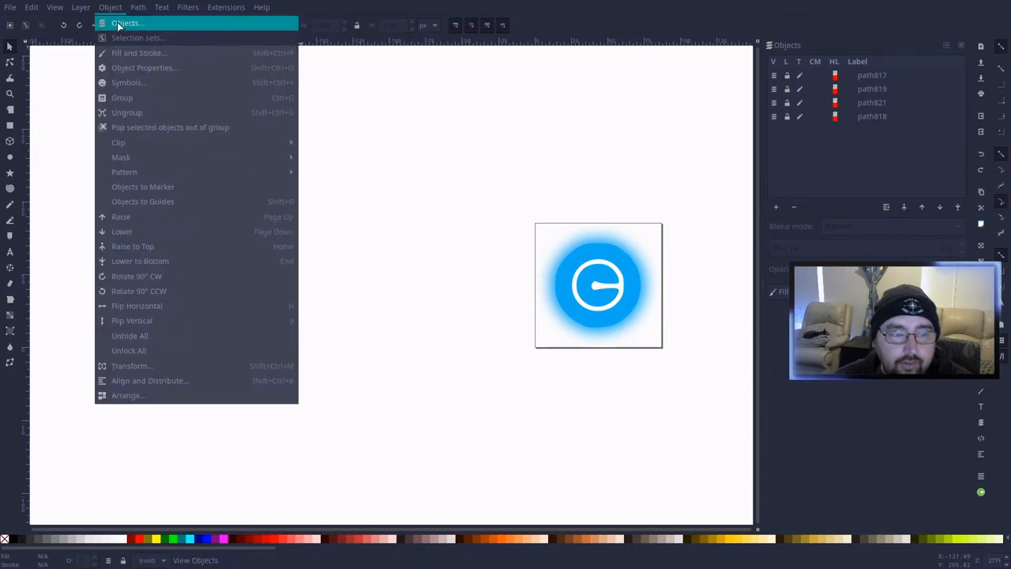
{"action": "left_click", "coordinate": [120, 23]}
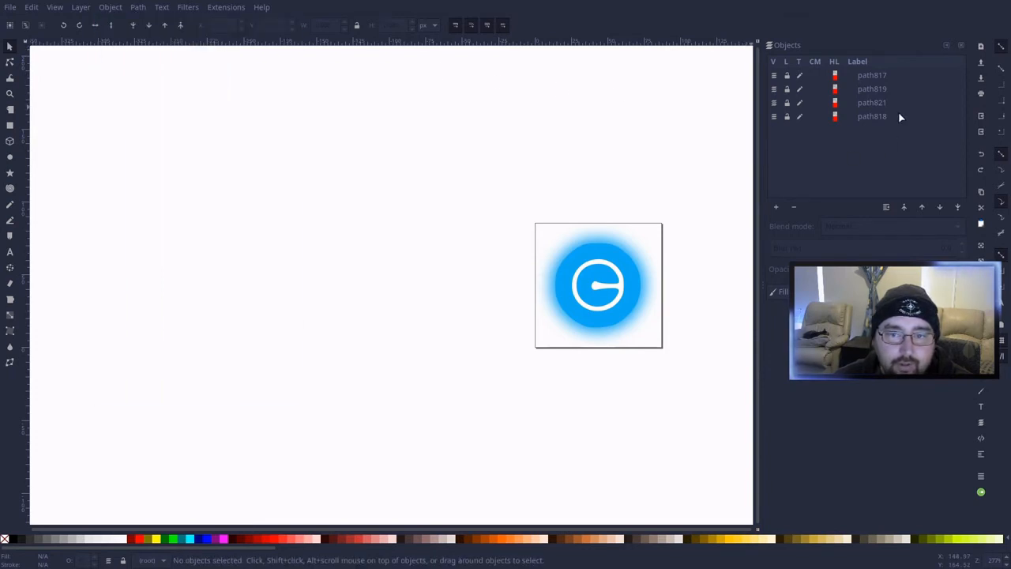
{"action": "left_click", "coordinate": [861, 119]}
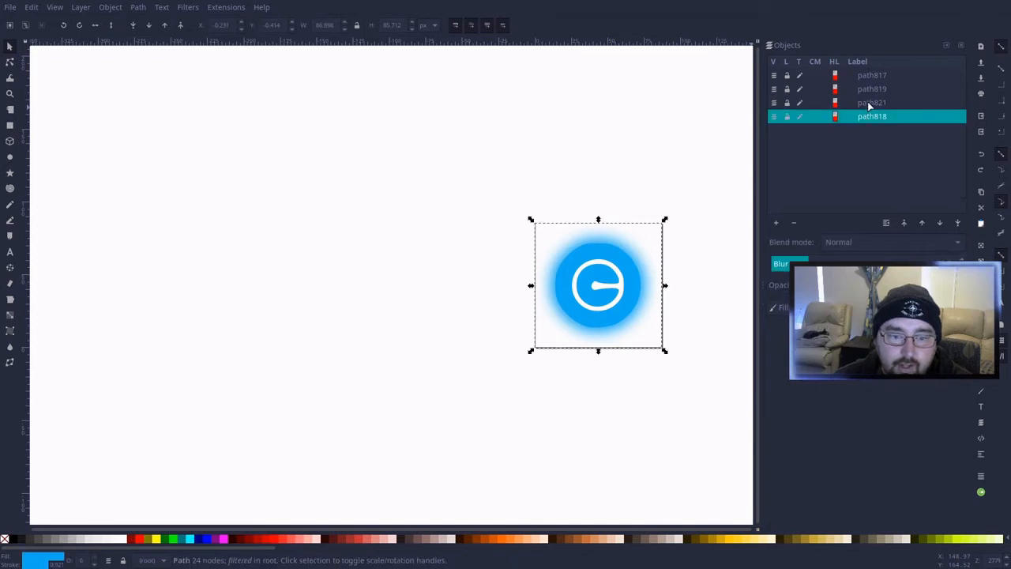
{"action": "left_click", "coordinate": [870, 104]}
{"action": "left_click", "coordinate": [868, 118]}
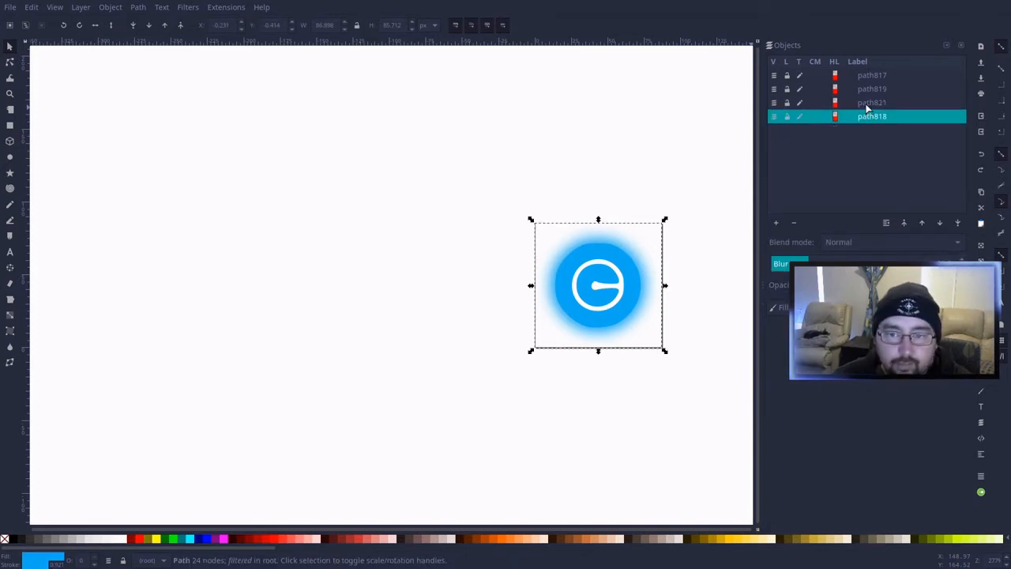
{"action": "left_click", "coordinate": [867, 106]}
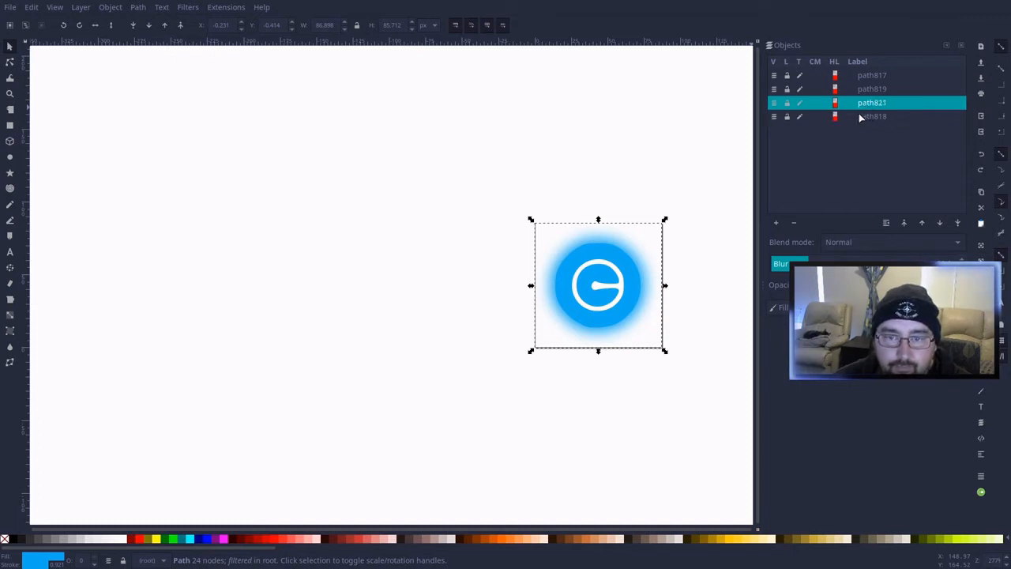
Hide and show path818 repeatedly to compare the icon's glow with and without it
{"action": "left_click", "coordinate": [774, 117]}
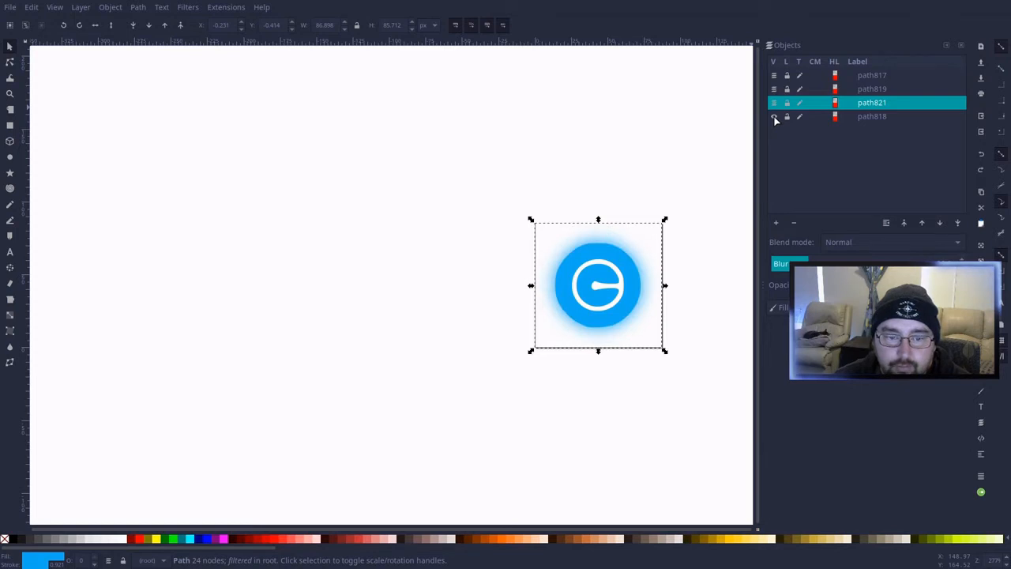
{"action": "left_click", "coordinate": [774, 117]}
{"action": "left_click", "coordinate": [774, 117]}
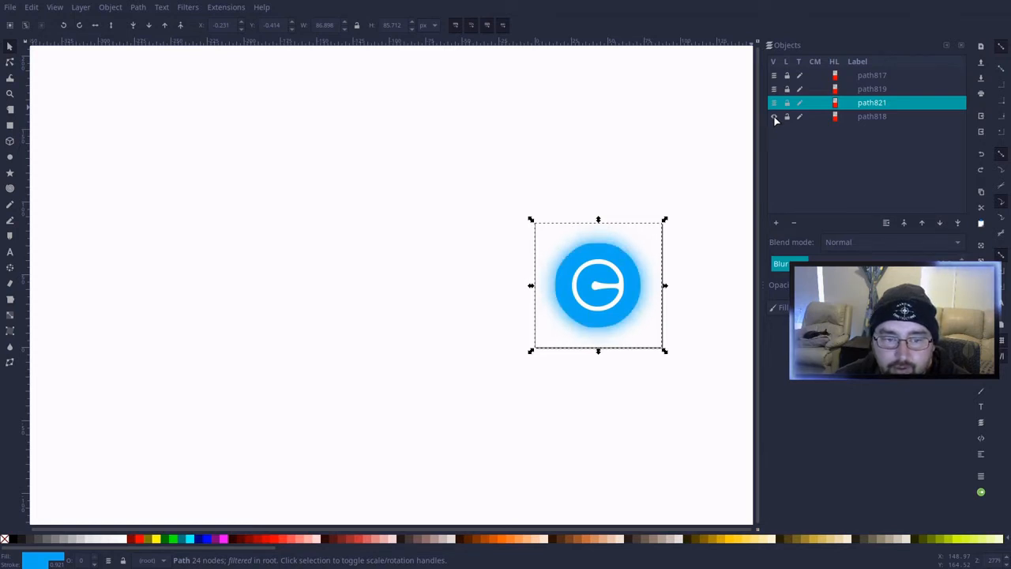
{"action": "left_click", "coordinate": [775, 117]}
Duplicate path818 to try a stronger glow and close the drawing without saving
{"action": "right_click", "coordinate": [875, 117]}
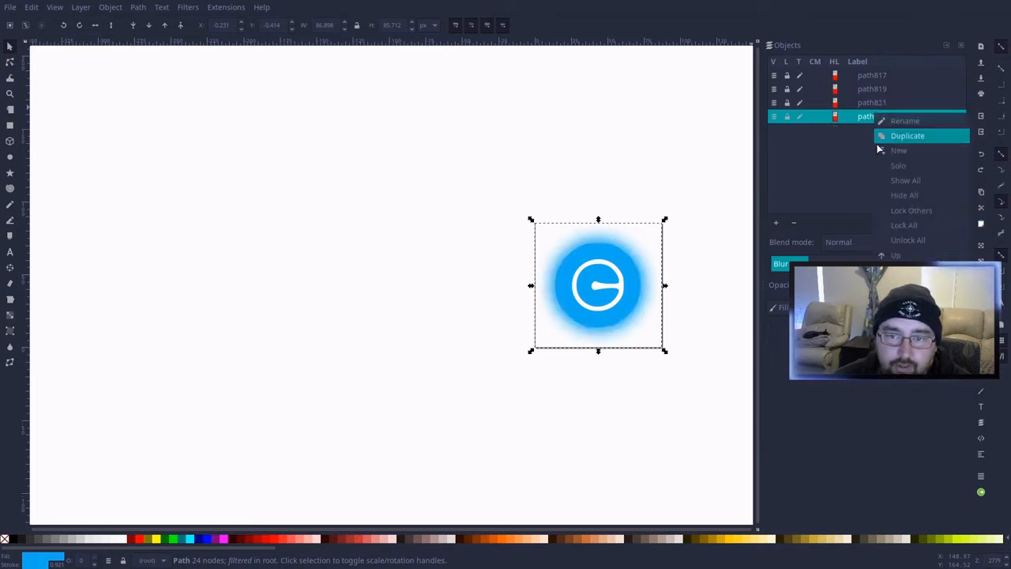
{"action": "left_click", "coordinate": [878, 135]}
{"action": "left_click_drag", "start_coordinate": [870, 75], "coordinate": [870, 139]}
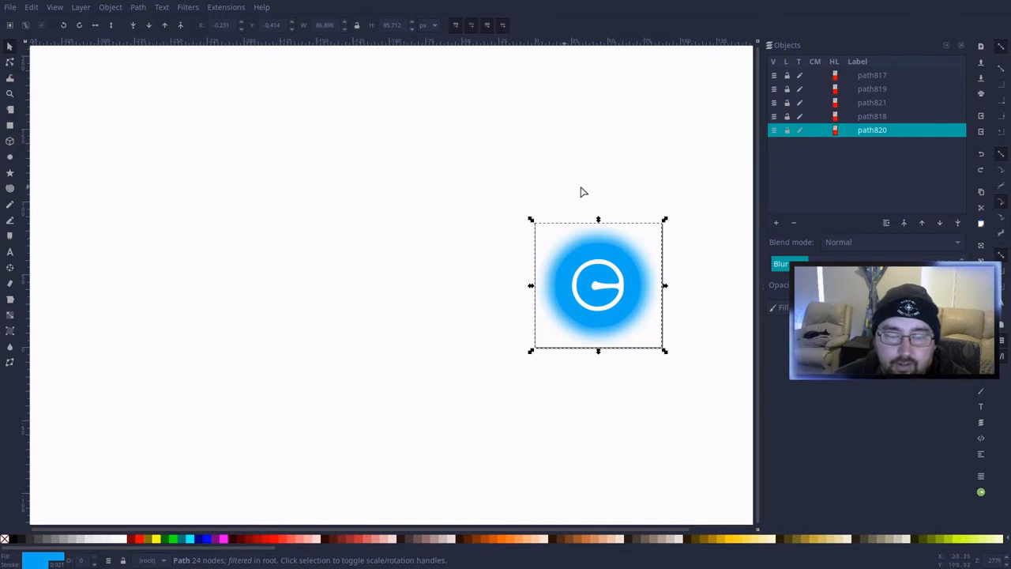
{"action": "key", "text": "ctrl+q"}
{"action": "left_click", "coordinate": [786, 547]}
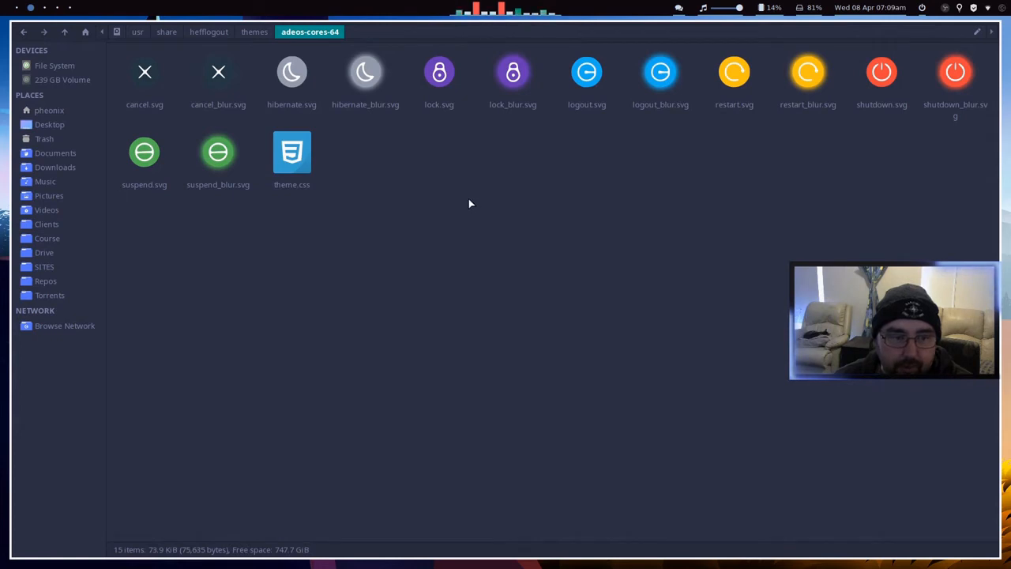
Open theme.css from the adeos-cores-64 folder, set the frame border-color to #ffffff and save it by entering the account password
{"action": "double_click", "coordinate": [293, 154]}
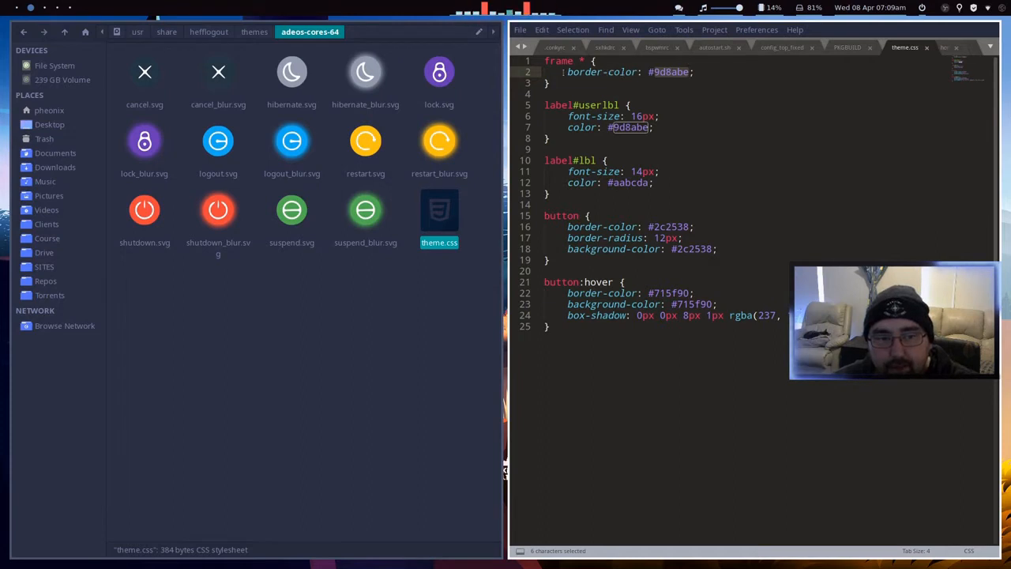
{"action": "left_click", "coordinate": [684, 72]}
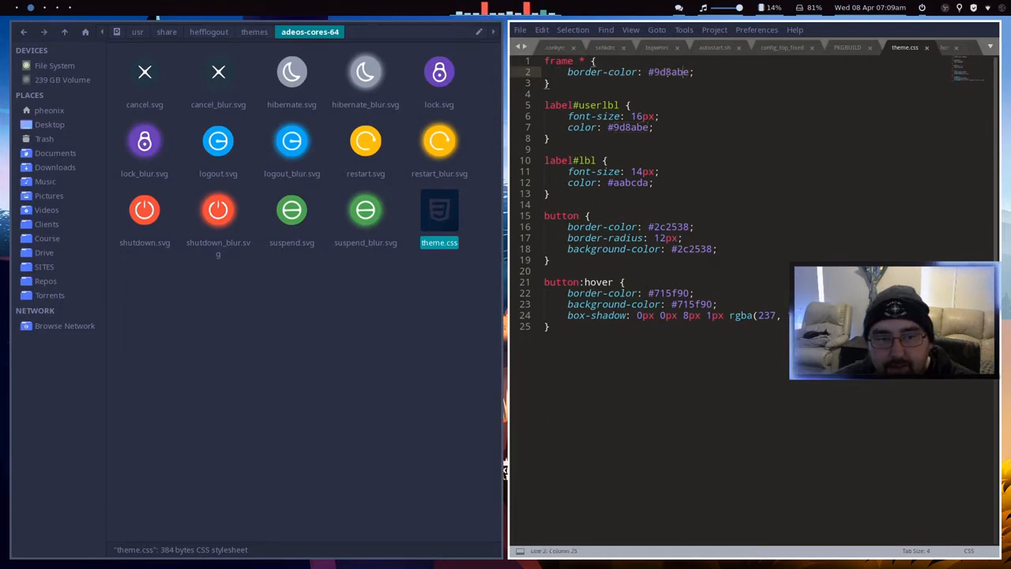
{"action": "double_click", "coordinate": [684, 72]}
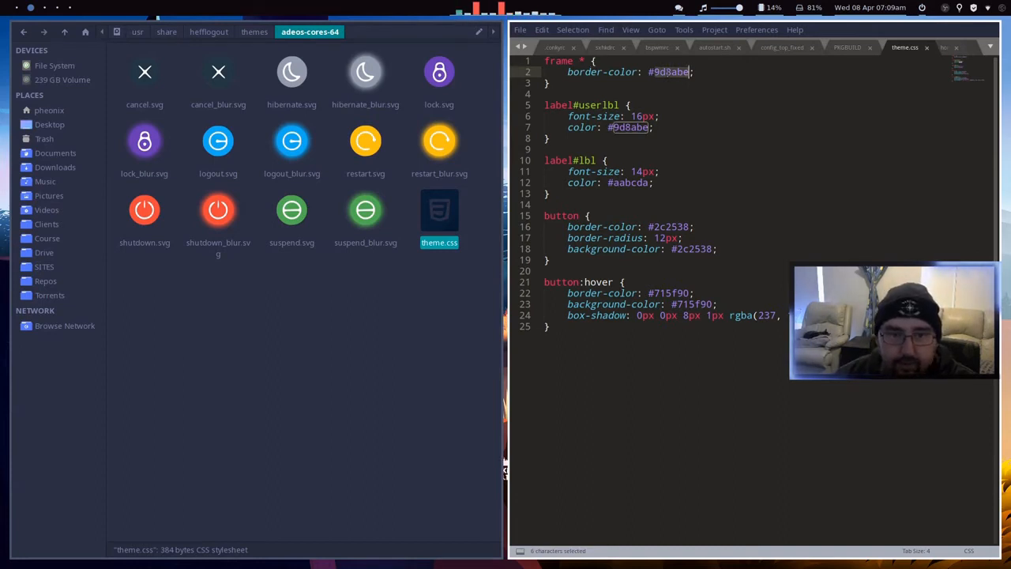
{"action": "type", "text": "ffffff"}
{"action": "type", "text": "f"}
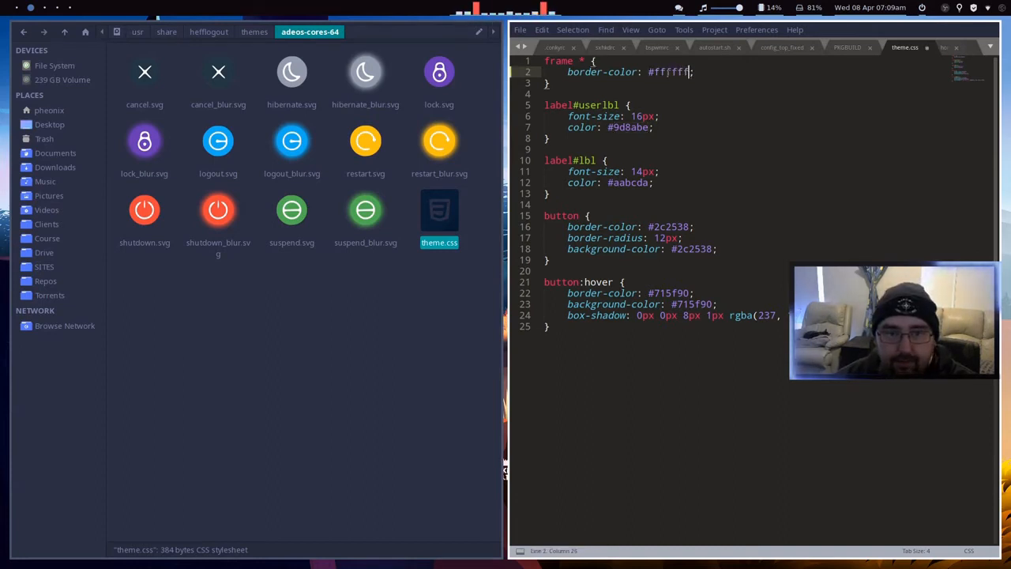
{"action": "key", "text": "ctrl+s"}
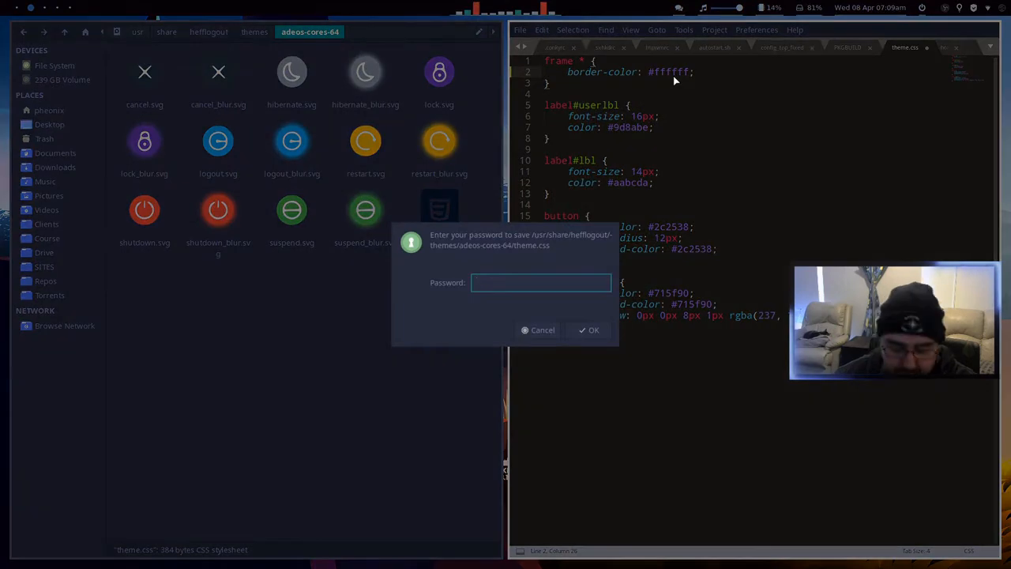
{"action": "key", "text": "Return"}
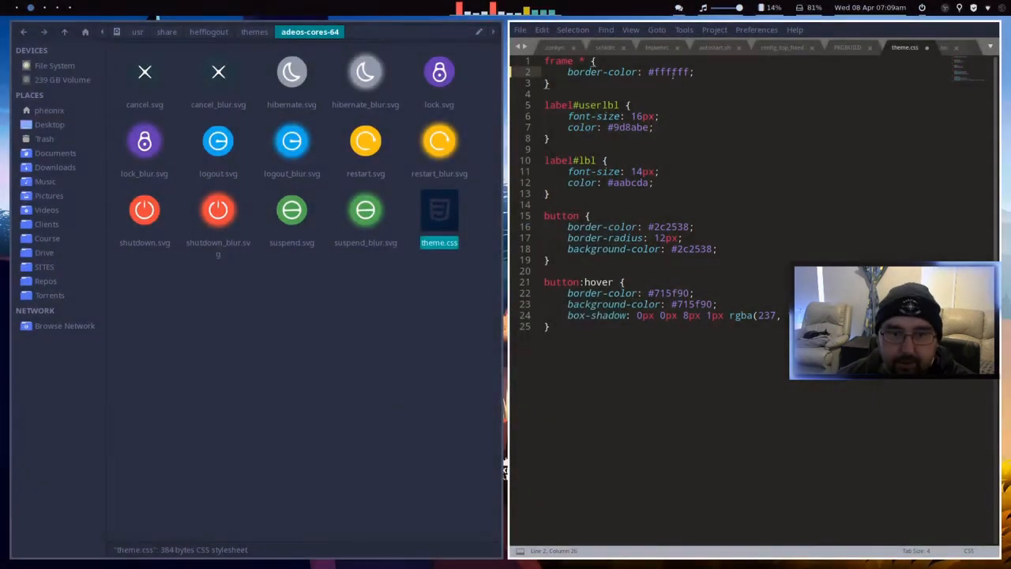
Check the avatar border and the button labels on the logout screen against the label#lbl rule in theme.css, cancelling the screen each time
{"action": "left_click", "coordinate": [922, 8]}
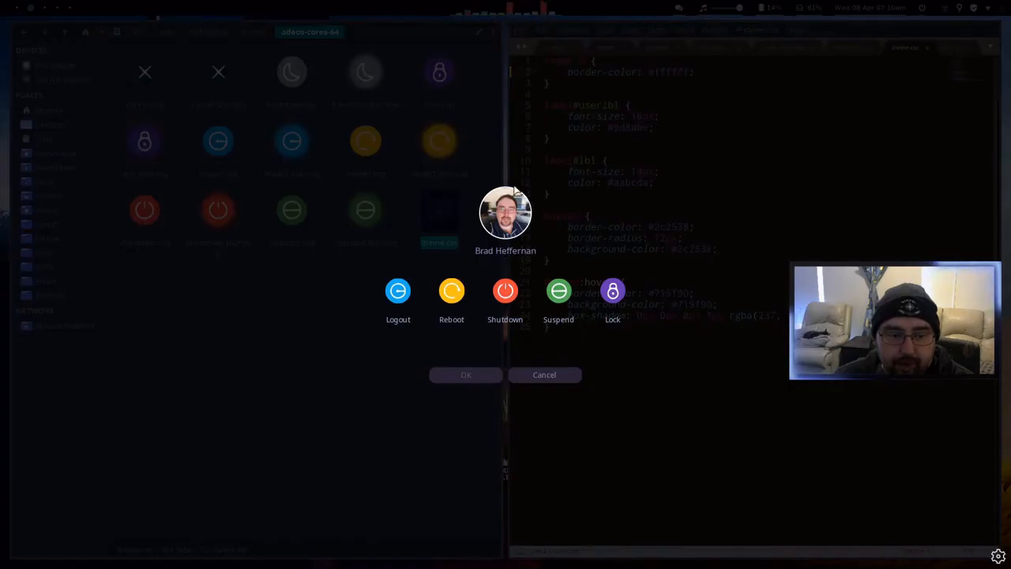
{"action": "left_click", "coordinate": [561, 377]}
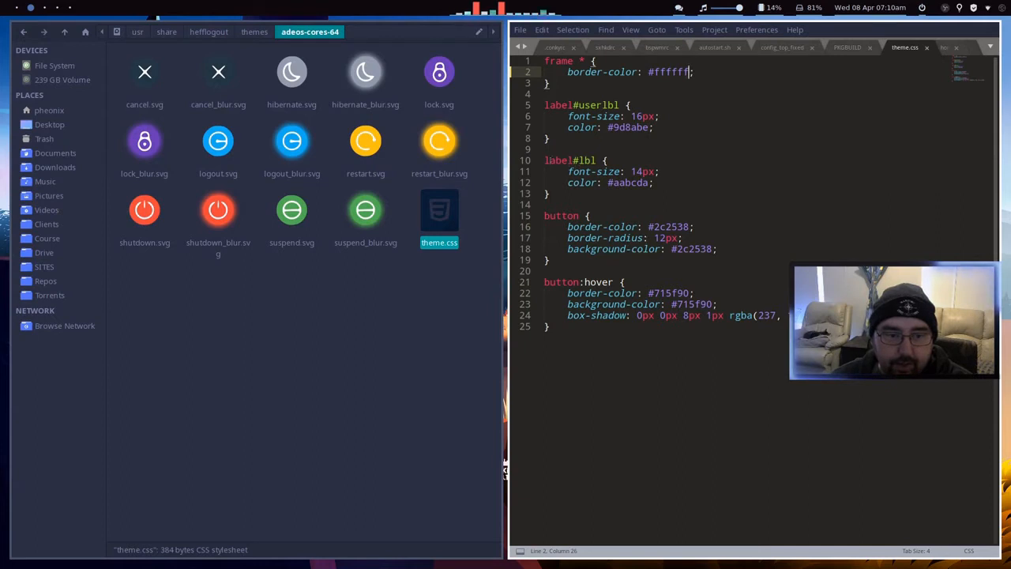
{"action": "left_click_drag", "start_coordinate": [544, 160], "coordinate": [602, 161]}
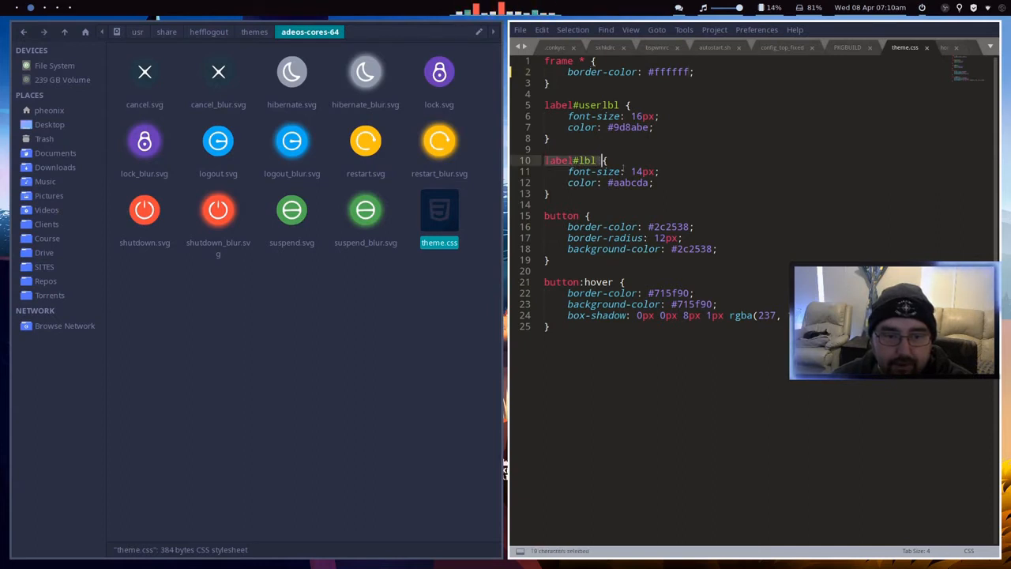
{"action": "left_click", "coordinate": [636, 172]}
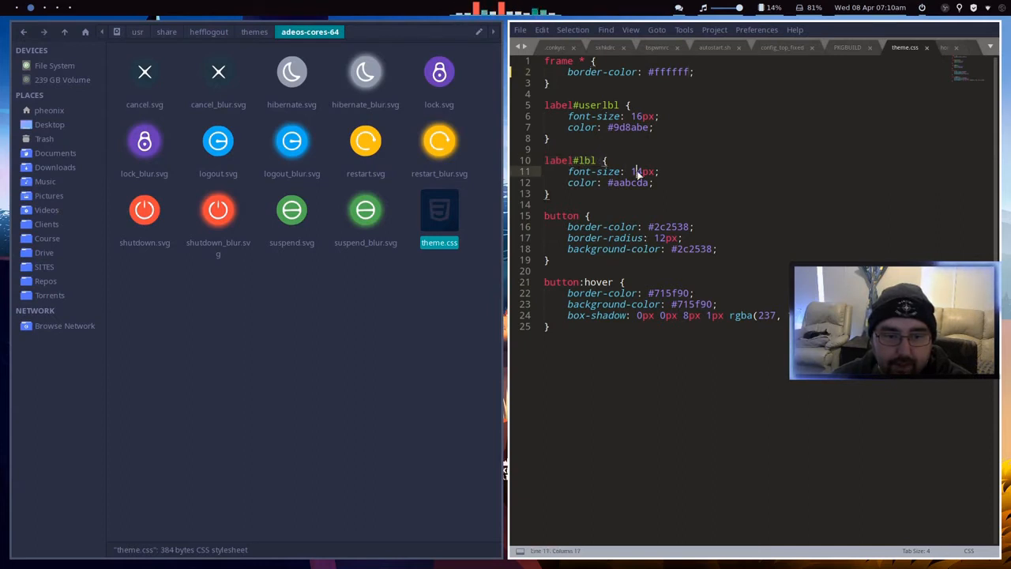
{"action": "left_click", "coordinate": [922, 9]}
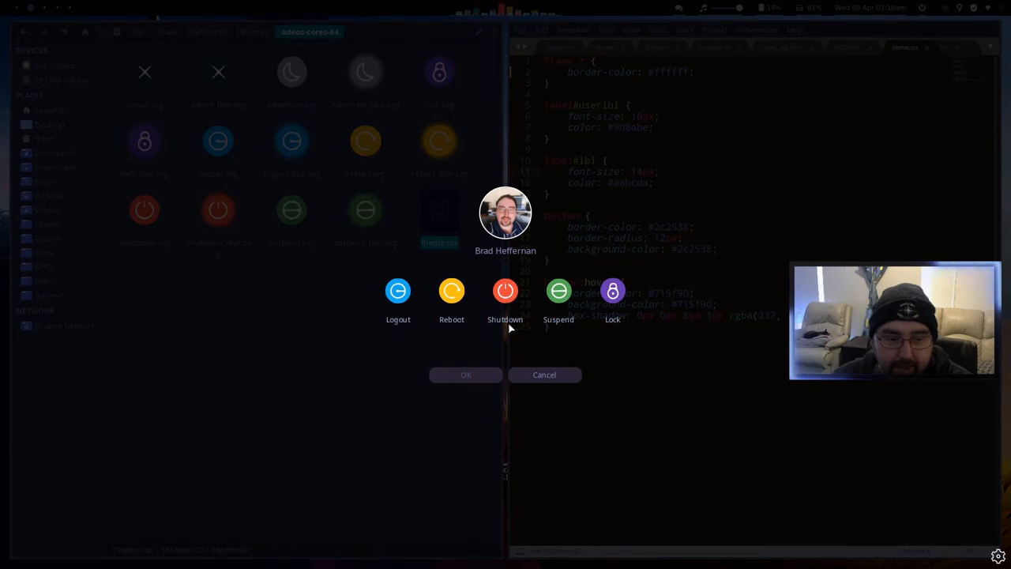
{"action": "left_click", "coordinate": [545, 375]}
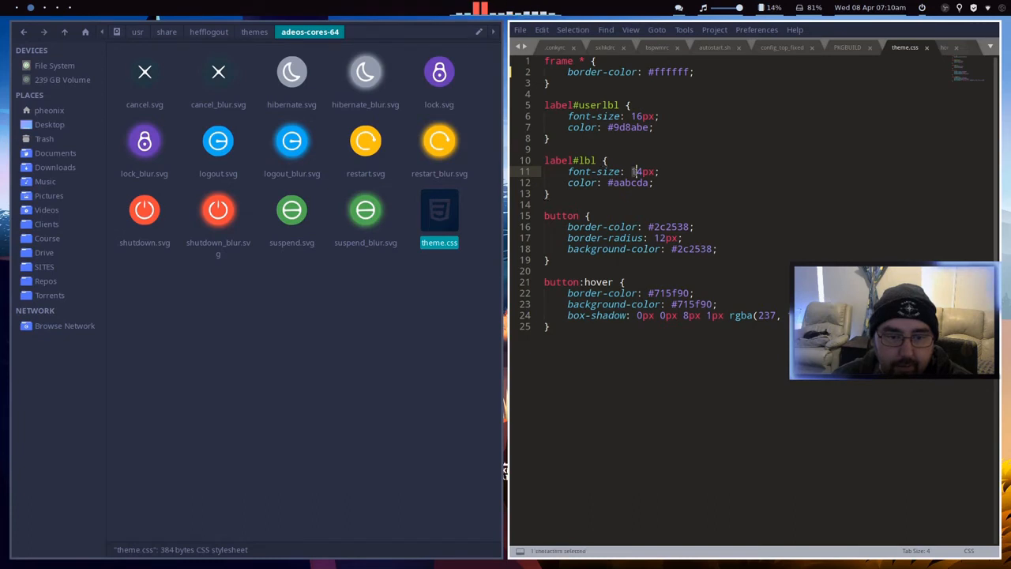
Set the label#lbl font-size to 30px, save theme.css with the account password and reopen the logout screen to check the labels
{"action": "left_click_drag", "start_coordinate": [632, 171], "coordinate": [643, 172]}
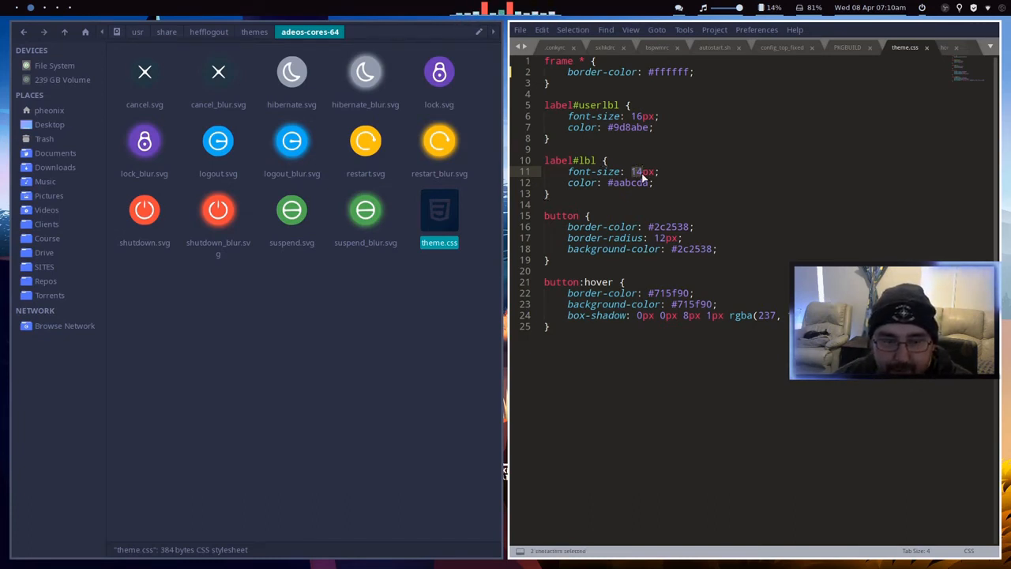
{"action": "type", "text": "30"}
{"action": "key", "text": "ctrl+s"}
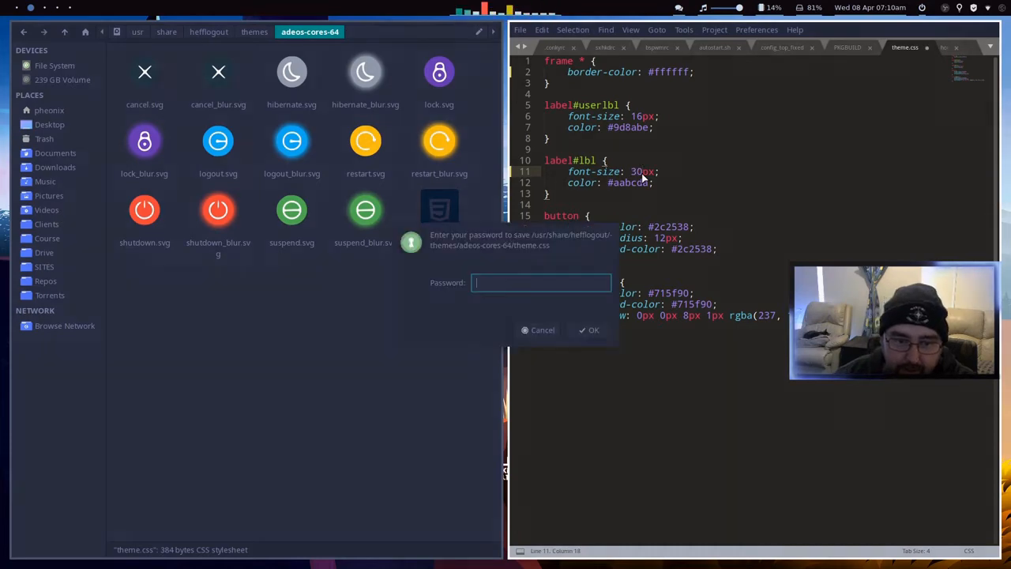
{"action": "key", "text": "Return"}
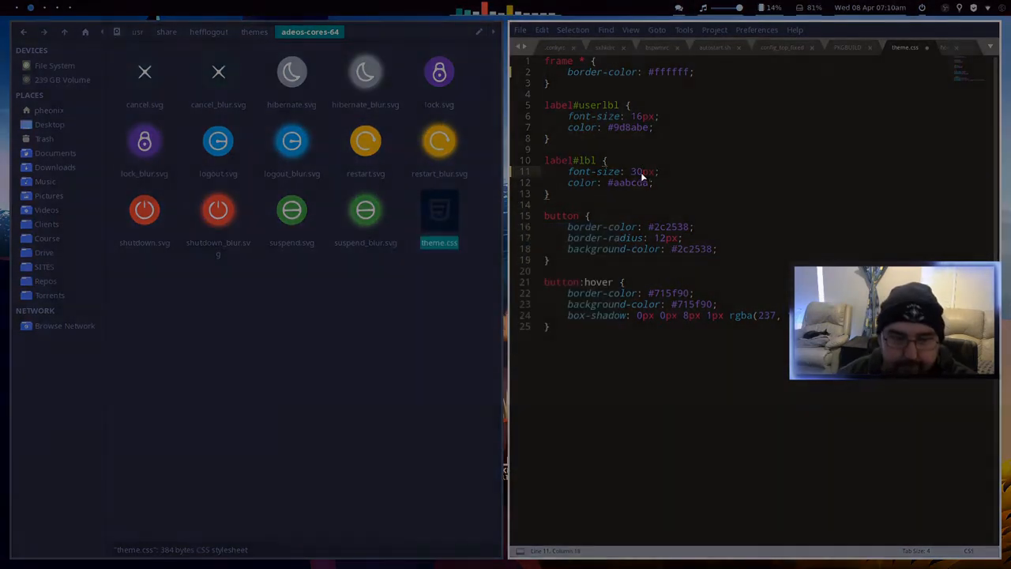
{"action": "left_click", "coordinate": [923, 8]}
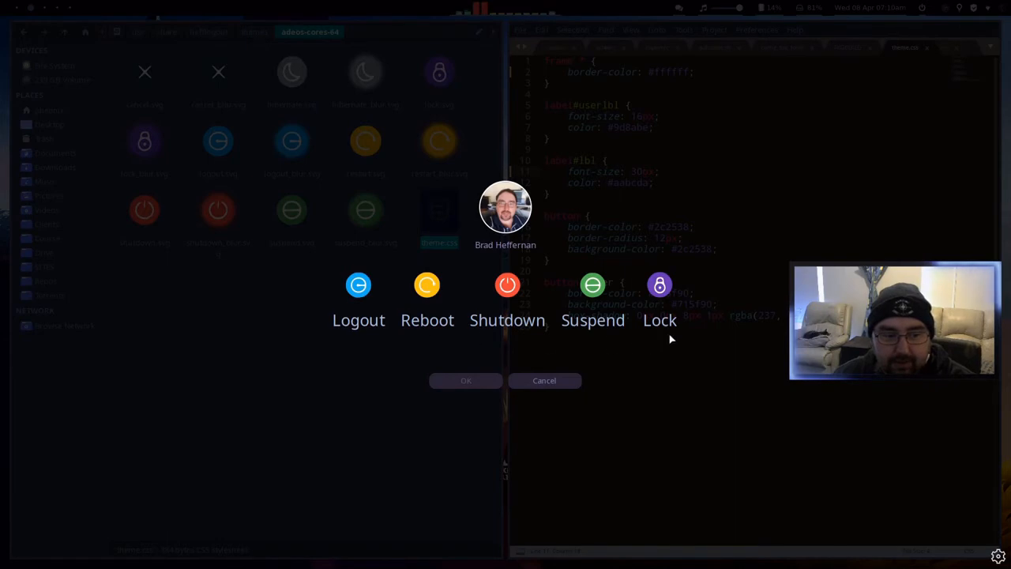
Cancel the logout screen, undo the label#lbl font-size and frame border-color changes, and save theme.css with the account password
{"action": "left_click", "coordinate": [547, 378]}
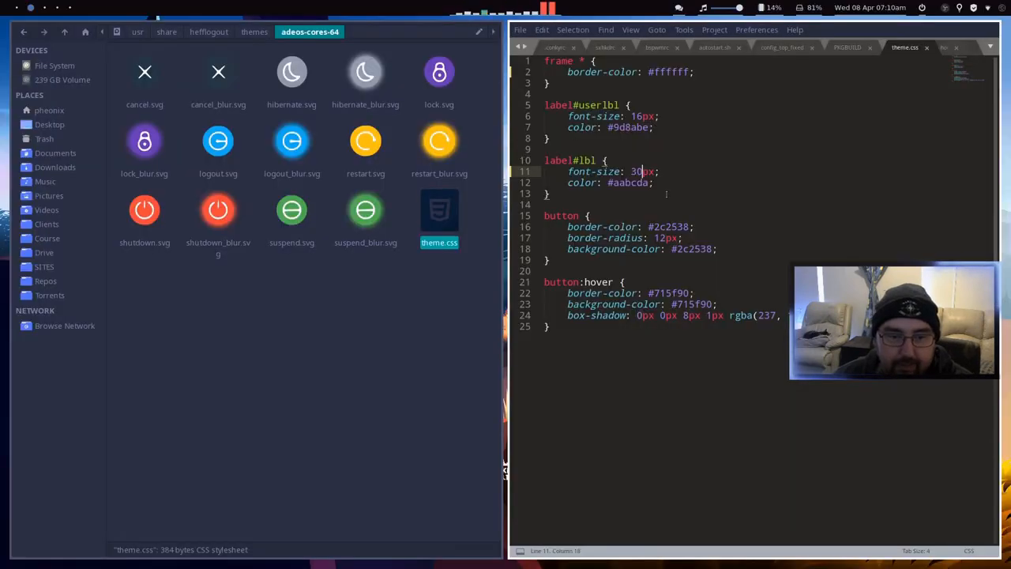
{"action": "key", "text": "ctrl+z"}
{"action": "key", "text": "ctrl+z"}
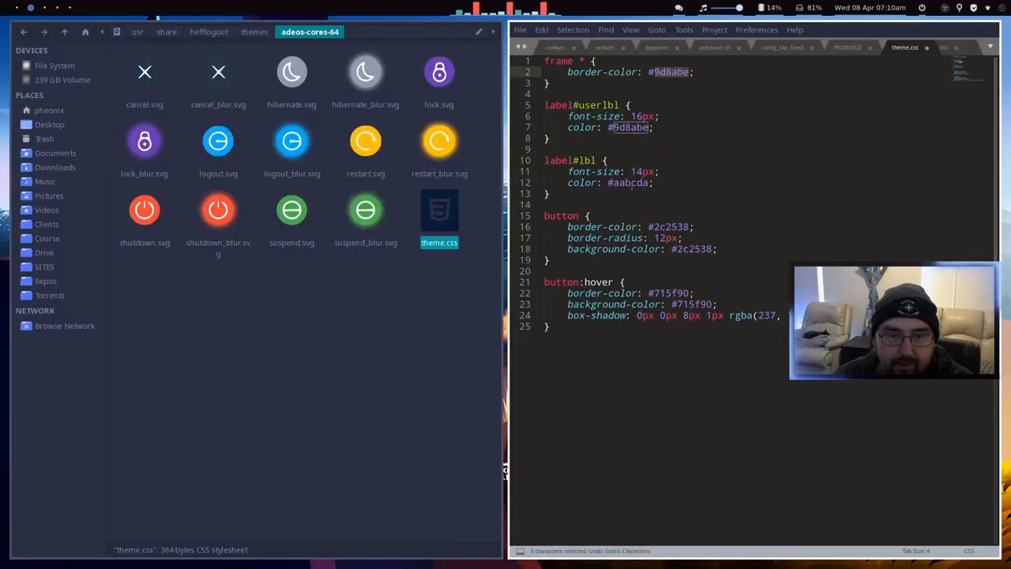
{"action": "key", "text": "ctrl+s"}
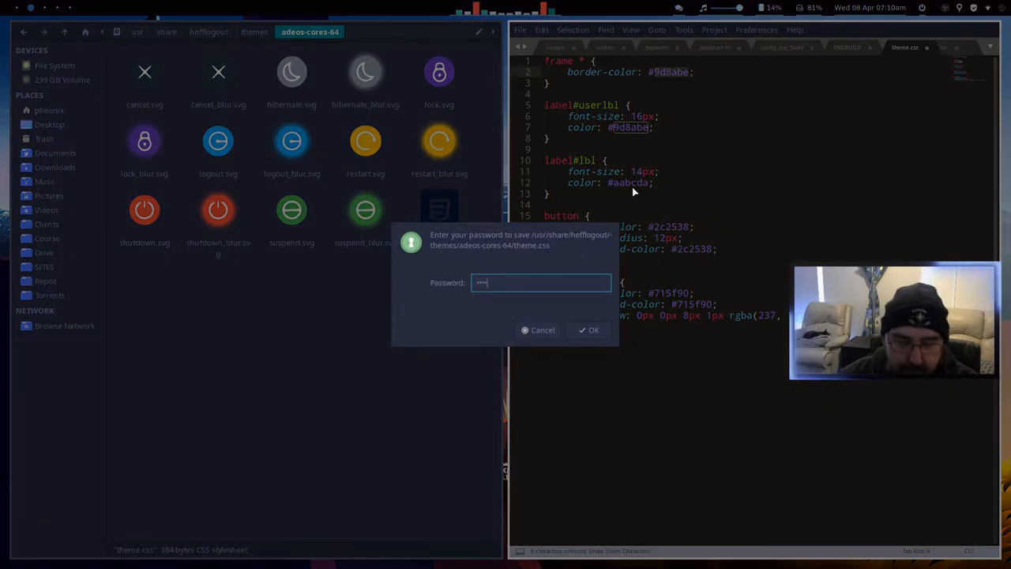
{"action": "key", "text": "Return"}
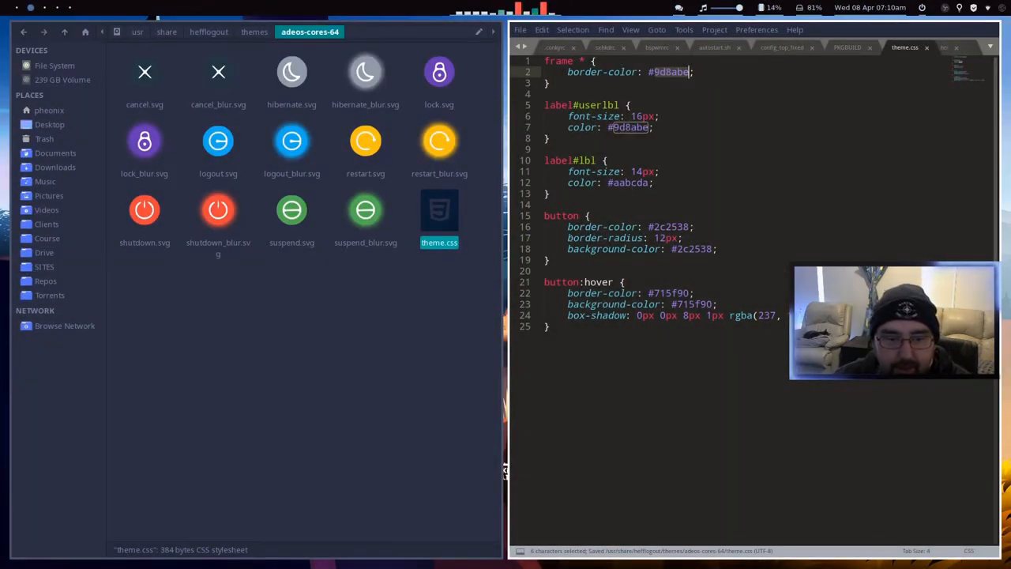
Set the button border-radius to 2px, save theme.css with the account password, and check the buttons on the logout screen before cancelling it
{"action": "left_click_drag", "start_coordinate": [567, 237], "coordinate": [648, 238]}
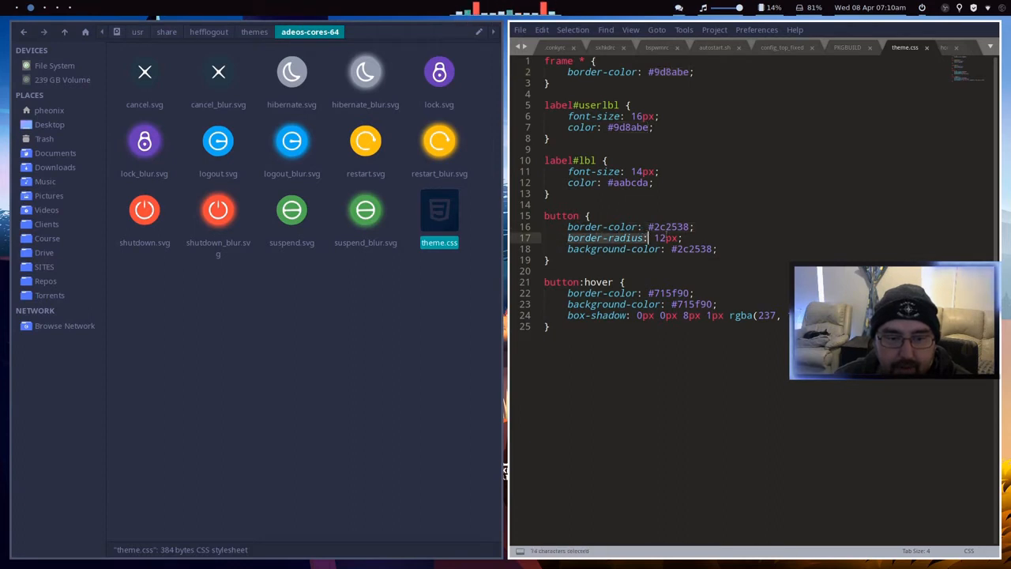
{"action": "left_click", "coordinate": [654, 238]}
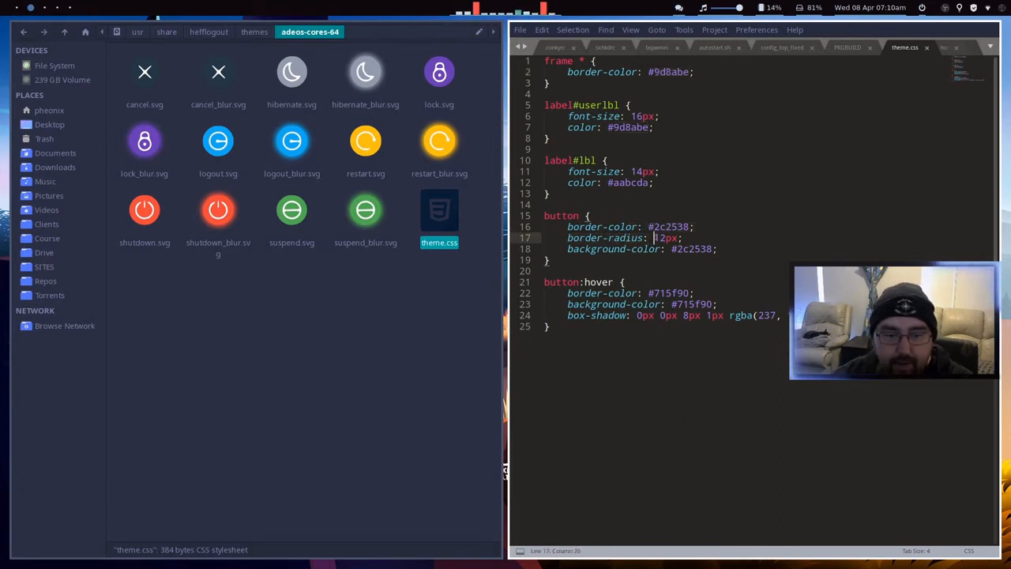
{"action": "key", "text": "Delete"}
{"action": "key", "text": "ctrl+s"}
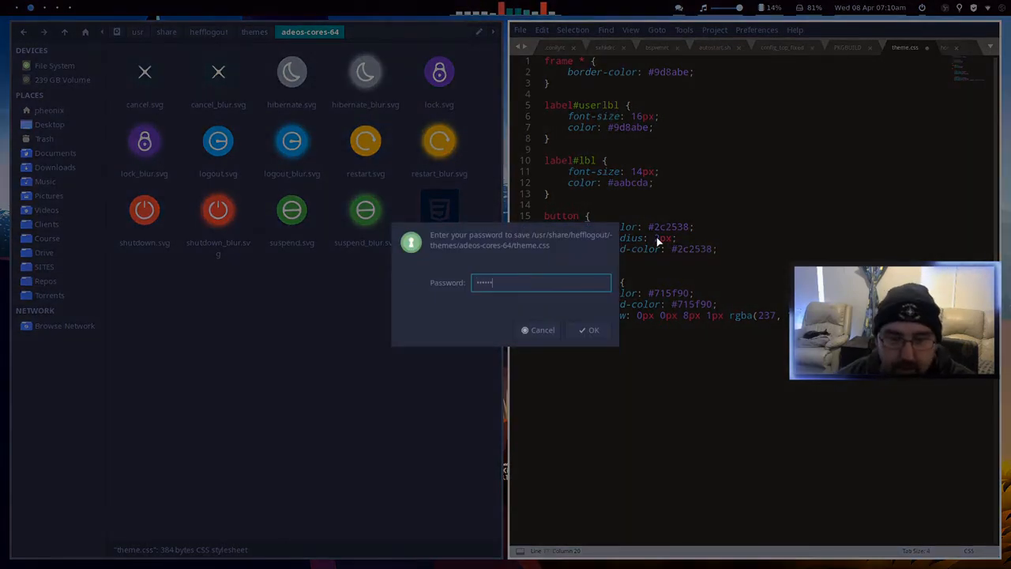
{"action": "key", "text": "Return"}
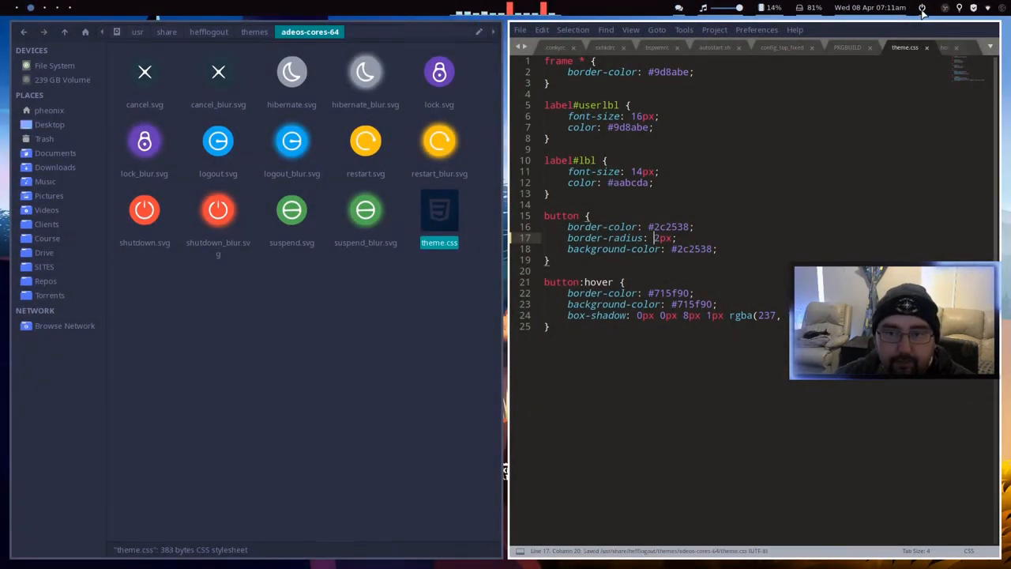
{"action": "left_click", "coordinate": [922, 8]}
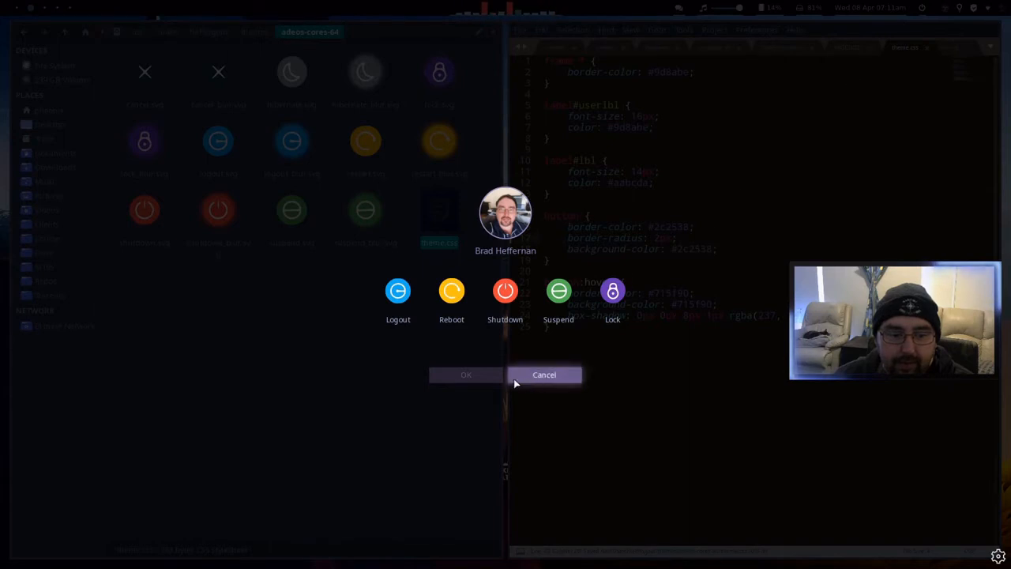
{"action": "left_click", "coordinate": [575, 376]}
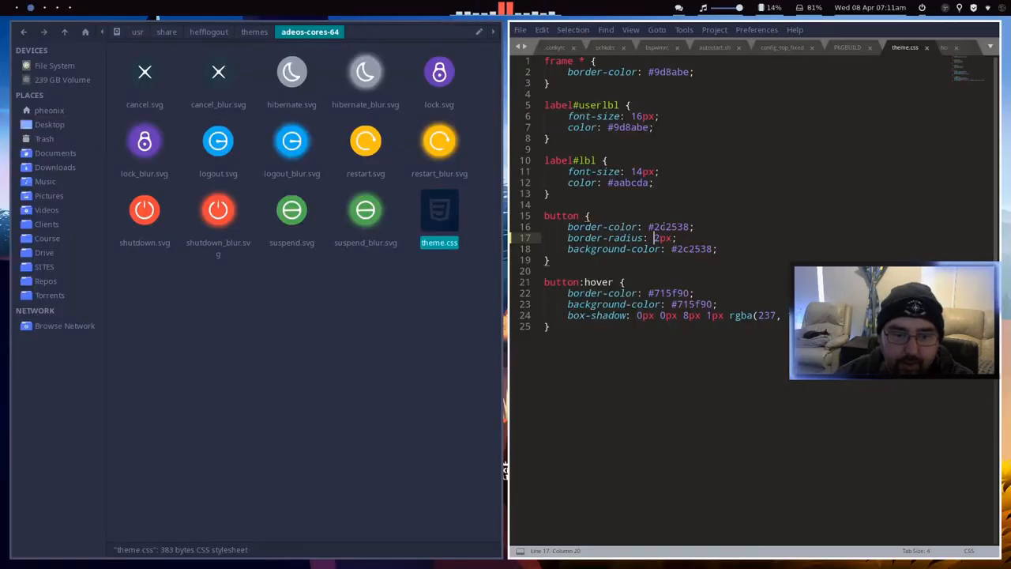
Set the button border-radius to 20px, save theme.css with the account password, and check the rounded buttons on the logout screen
{"action": "key", "text": "Right"}
{"action": "type", "text": "0"}
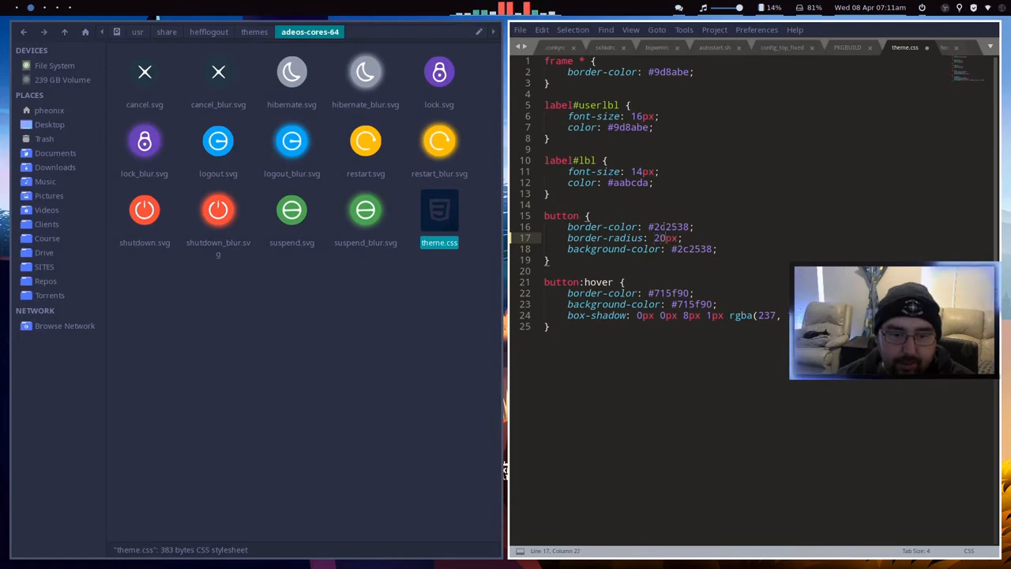
{"action": "key", "text": "ctrl+s"}
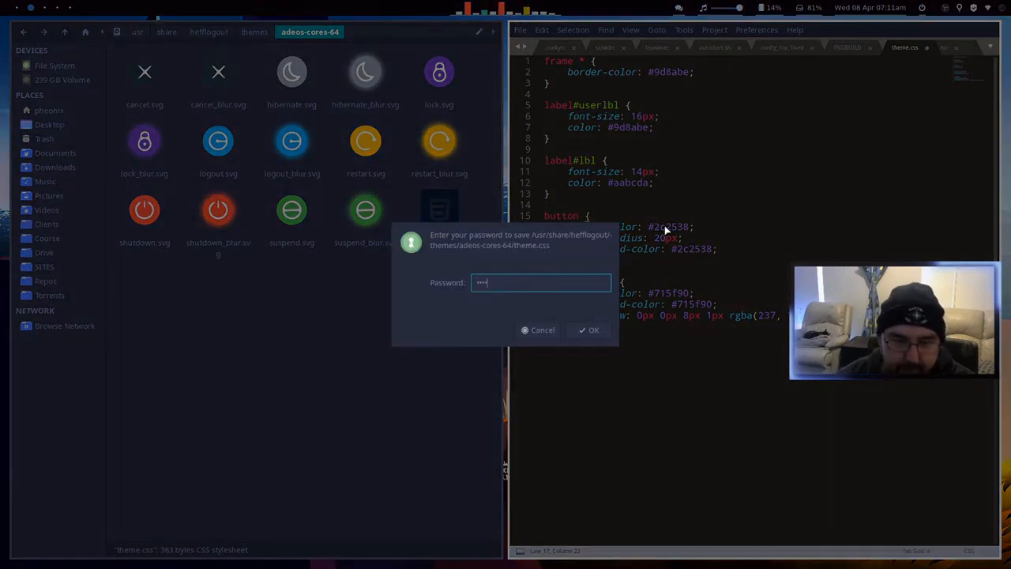
{"action": "key", "text": "Return"}
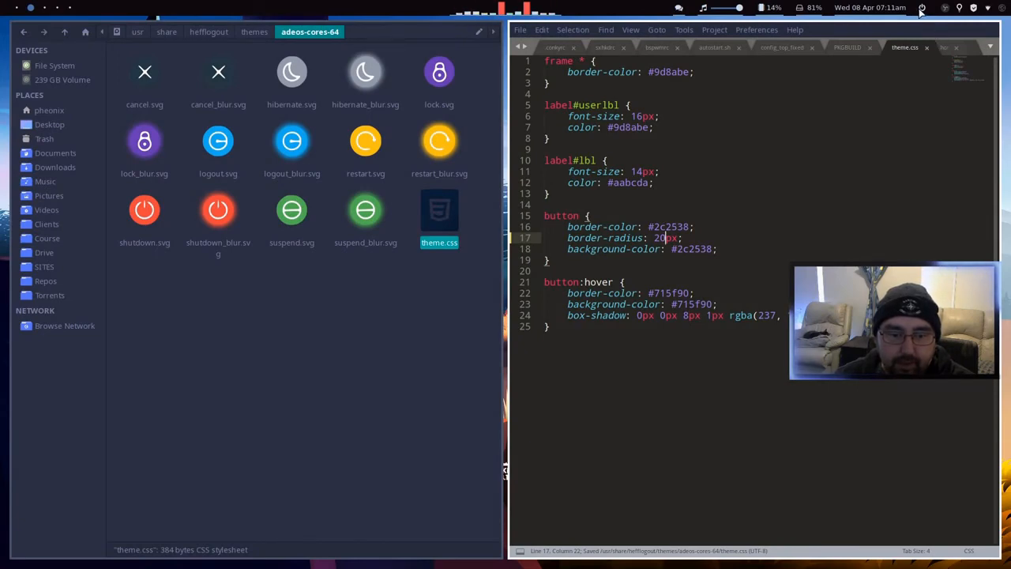
{"action": "left_click", "coordinate": [922, 8]}
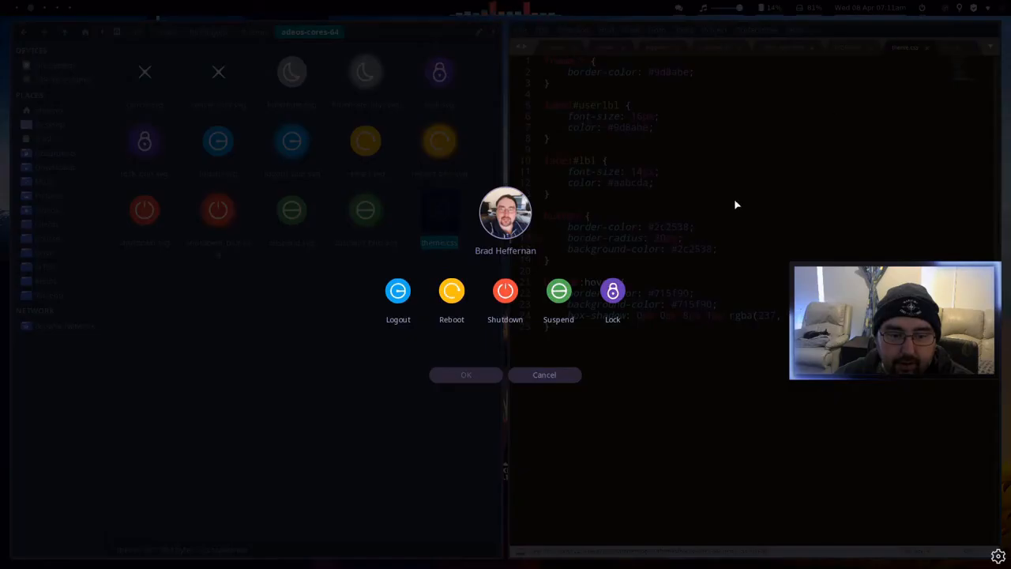
{"action": "left_click", "coordinate": [543, 376]}
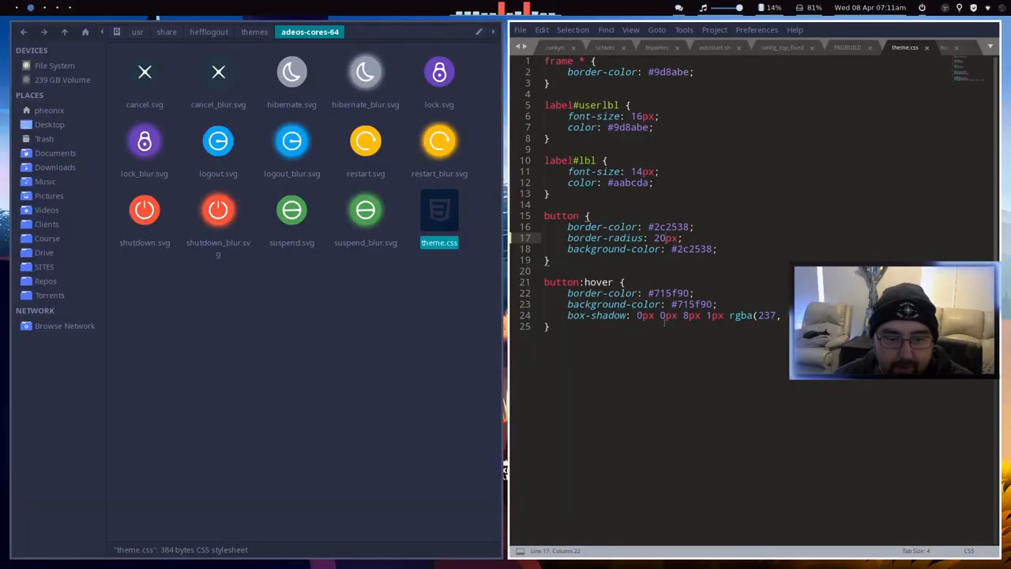
Set the button:hover box-shadow spread to 4px, save with the account password, and check the Cancel button's hover glow on the logout screen
{"action": "left_click_drag", "start_coordinate": [567, 315], "coordinate": [883, 315]}
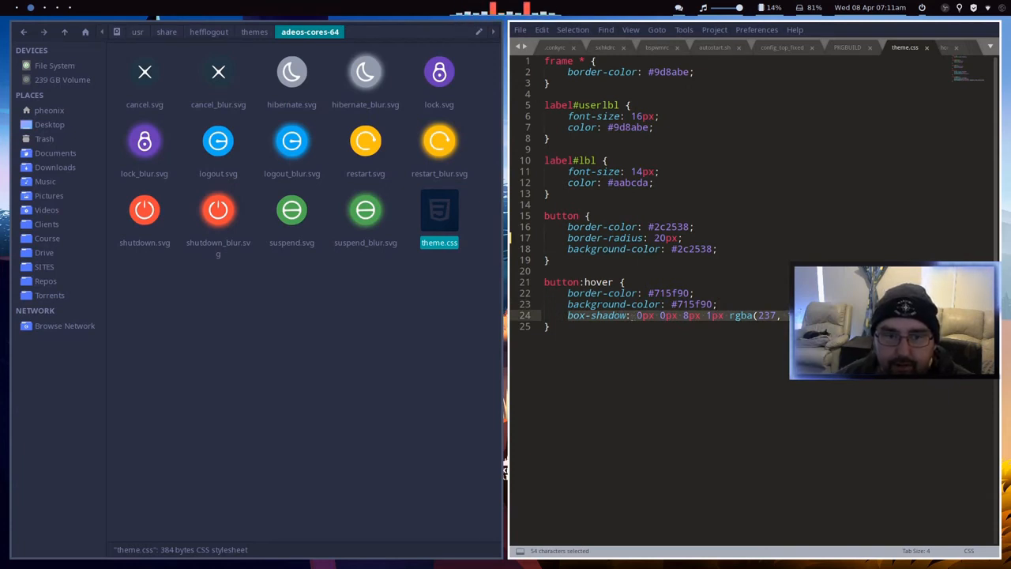
{"action": "left_click", "coordinate": [712, 316]}
{"action": "left_click_drag", "start_coordinate": [713, 316], "coordinate": [709, 316]}
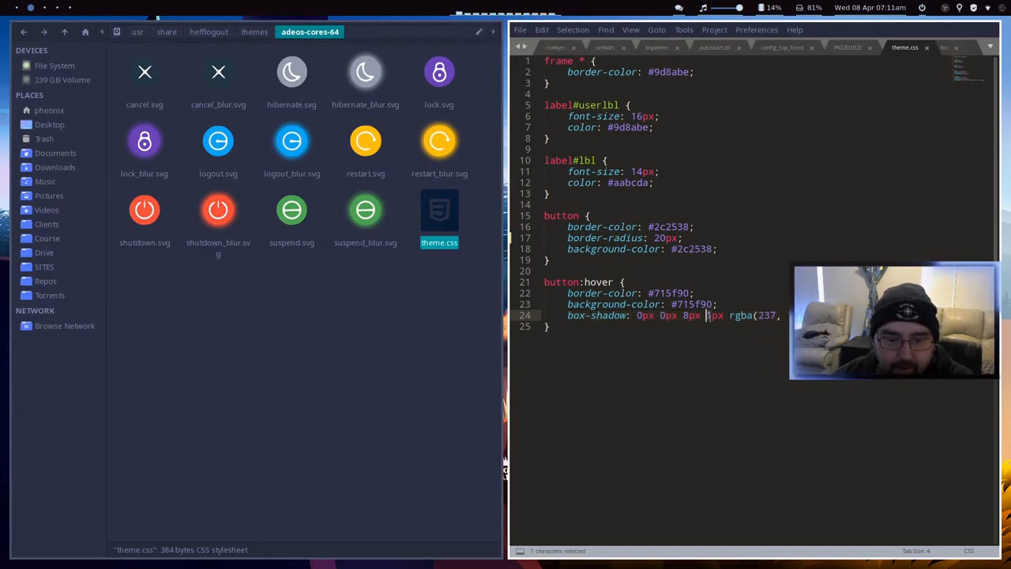
{"action": "type", "text": "4"}
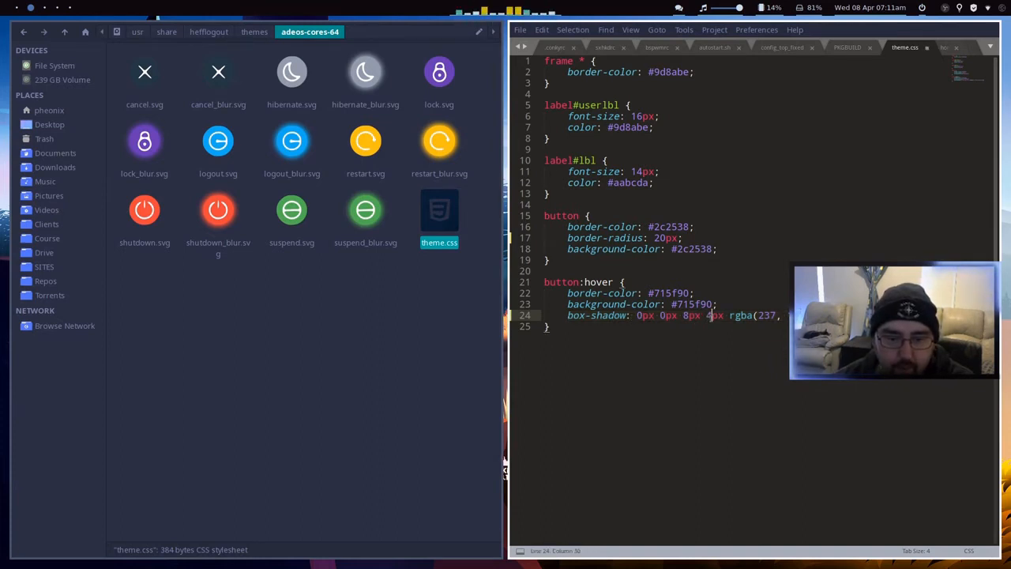
{"action": "key", "text": "ctrl+s"}
{"action": "type", "text": "****"}
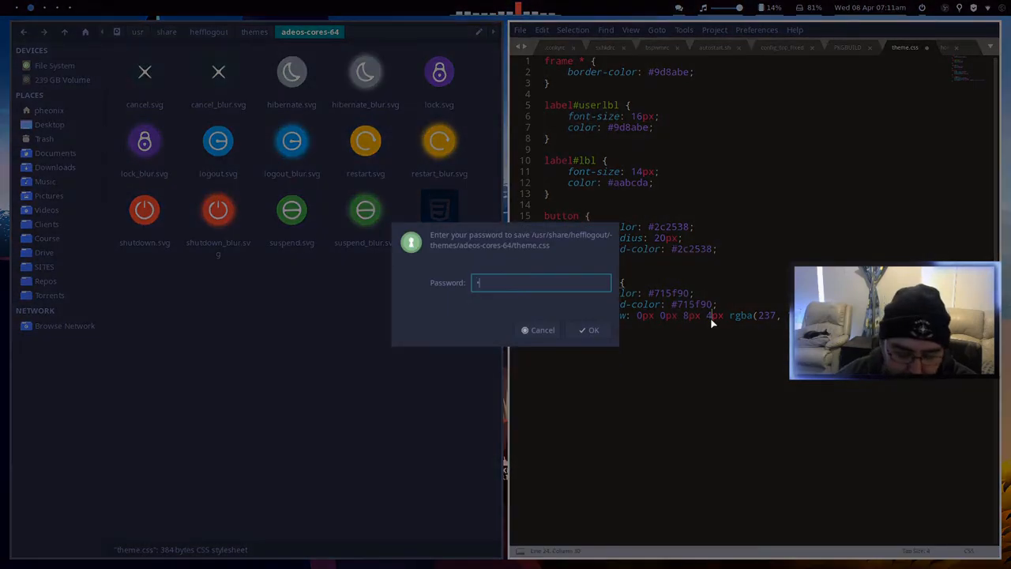
{"action": "key", "text": "Return"}
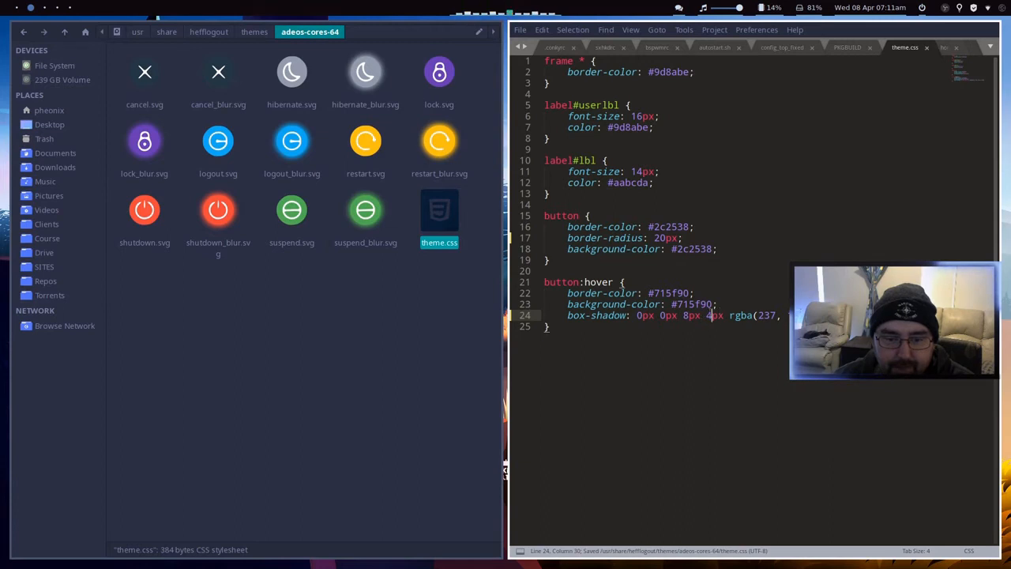
{"action": "left_click", "coordinate": [922, 10]}
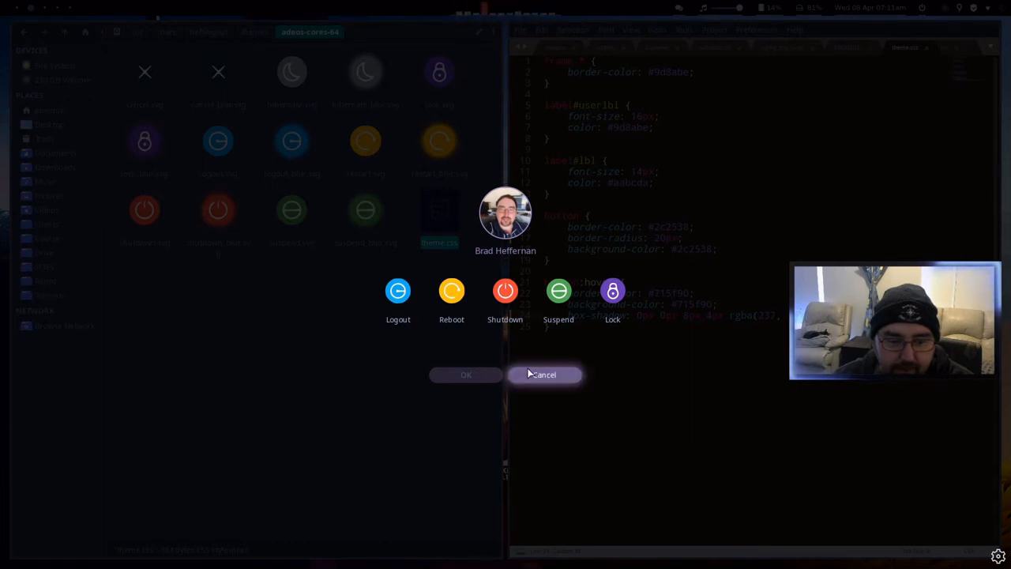
{"action": "left_click", "coordinate": [567, 376]}
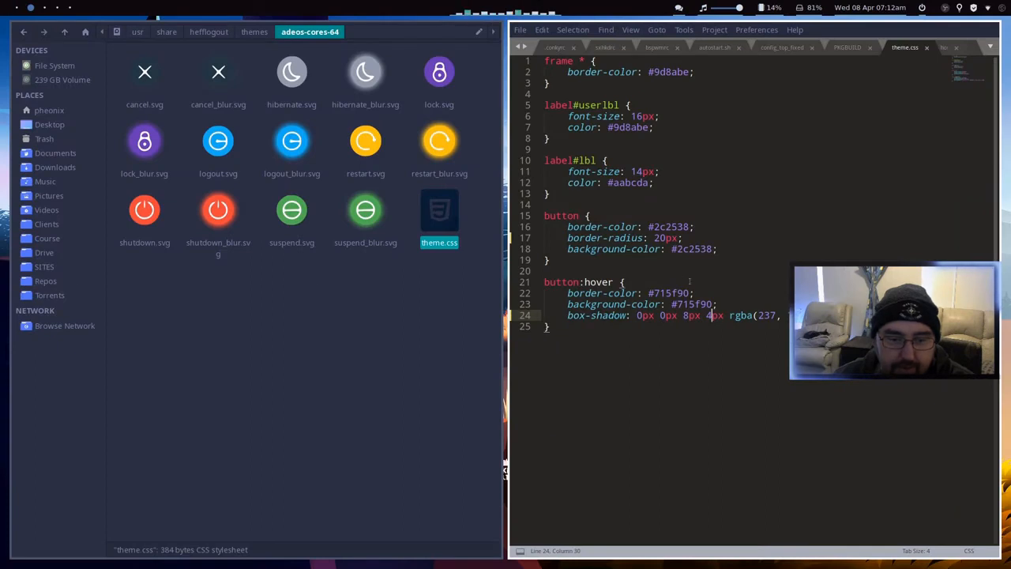
Reduce the button:hover box-shadow spread to 2px, save with the account password, and recheck the glow on the logout screen
{"action": "key", "text": "shift+Left"}
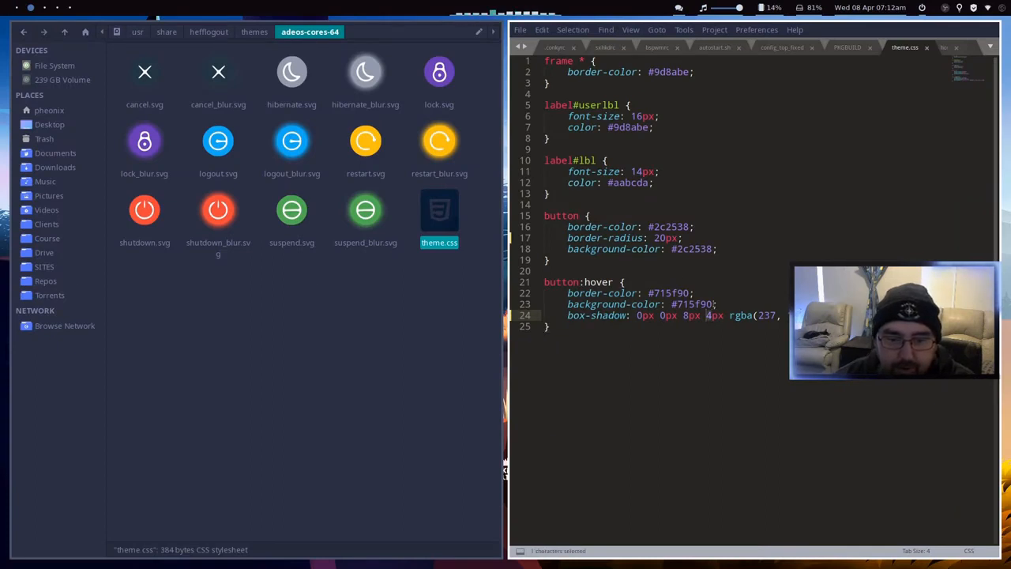
{"action": "type", "text": "2"}
{"action": "key", "text": "ctrl+s"}
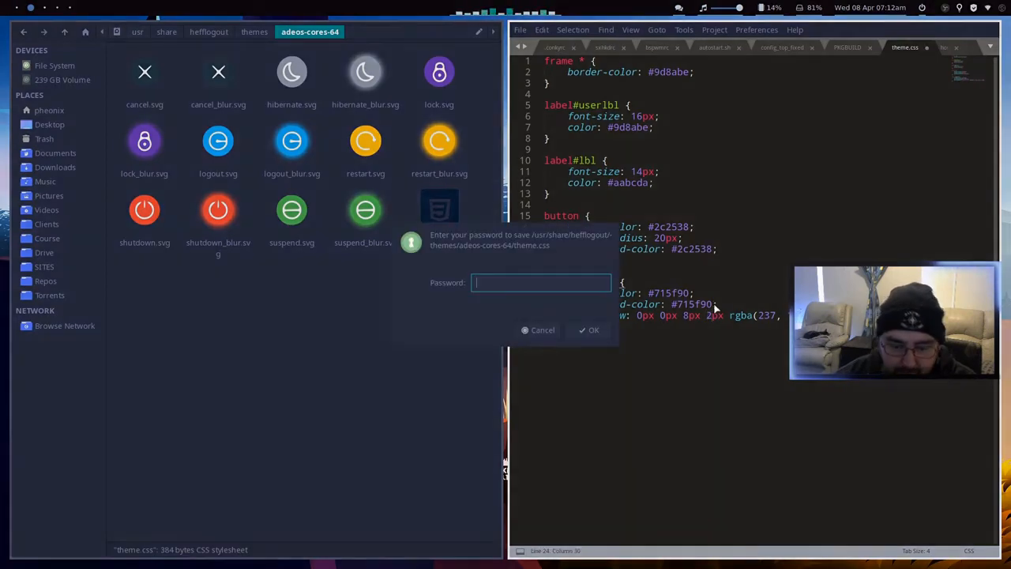
{"action": "type", "text": "*"}
{"action": "key", "text": "Return"}
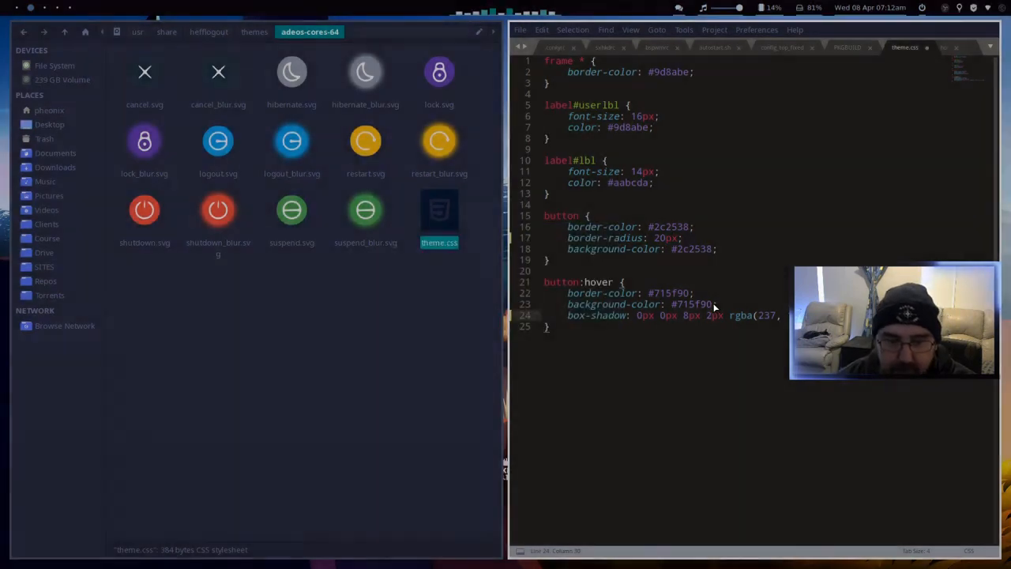
{"action": "left_click", "coordinate": [921, 10]}
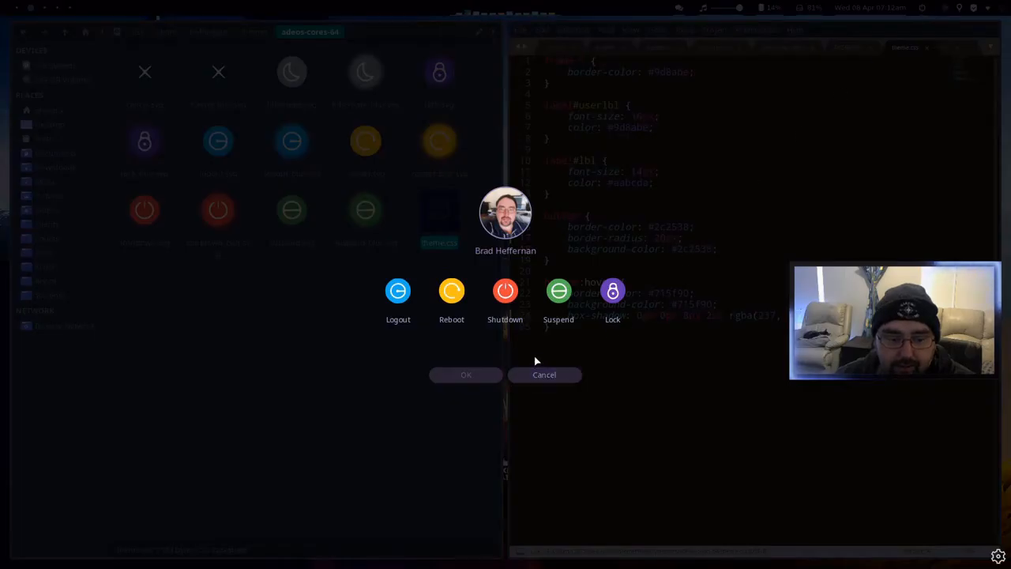
{"action": "left_click", "coordinate": [544, 375]}
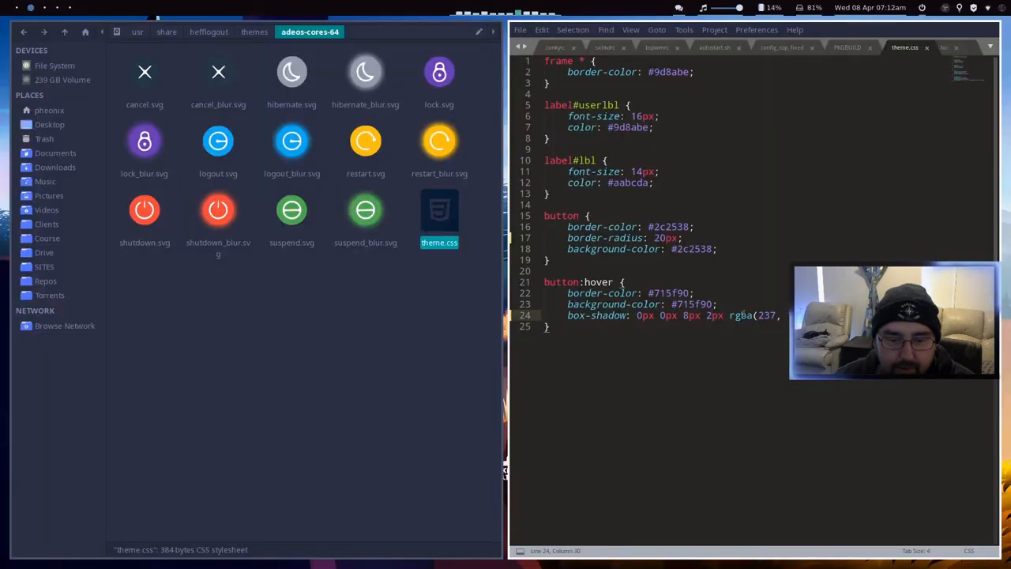
Set the button:hover box-shadow spread back to 1px, save theme.css with the account password, and view the logout screen before cancelling it
{"action": "key", "text": "Left"}
{"action": "key", "text": "Left"}
{"action": "key", "text": "Left"}
{"action": "key", "text": "BackSpace"}
{"action": "type", "text": "1"}
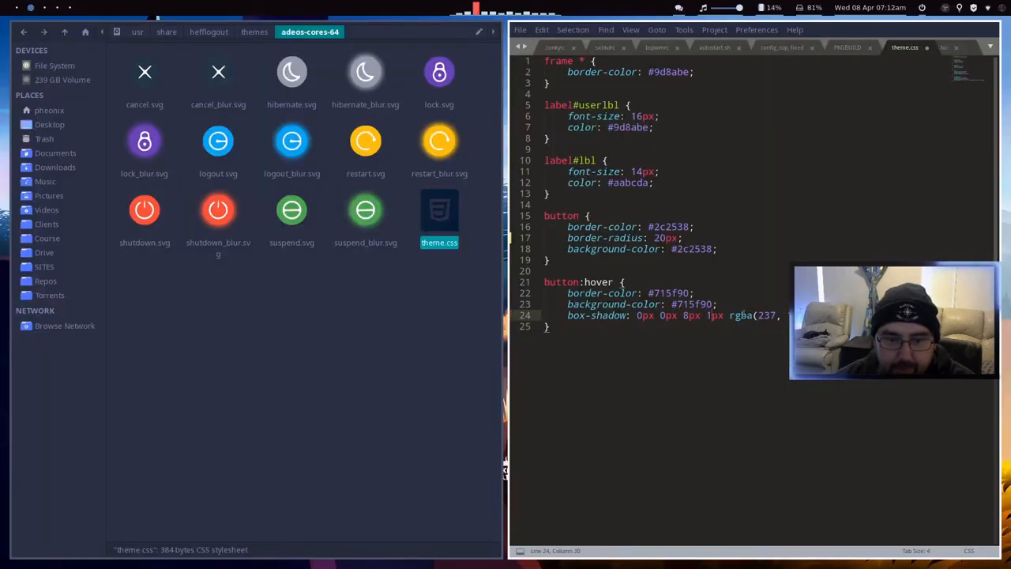
{"action": "key", "text": "ctrl+s"}
{"action": "type", "text": "***"}
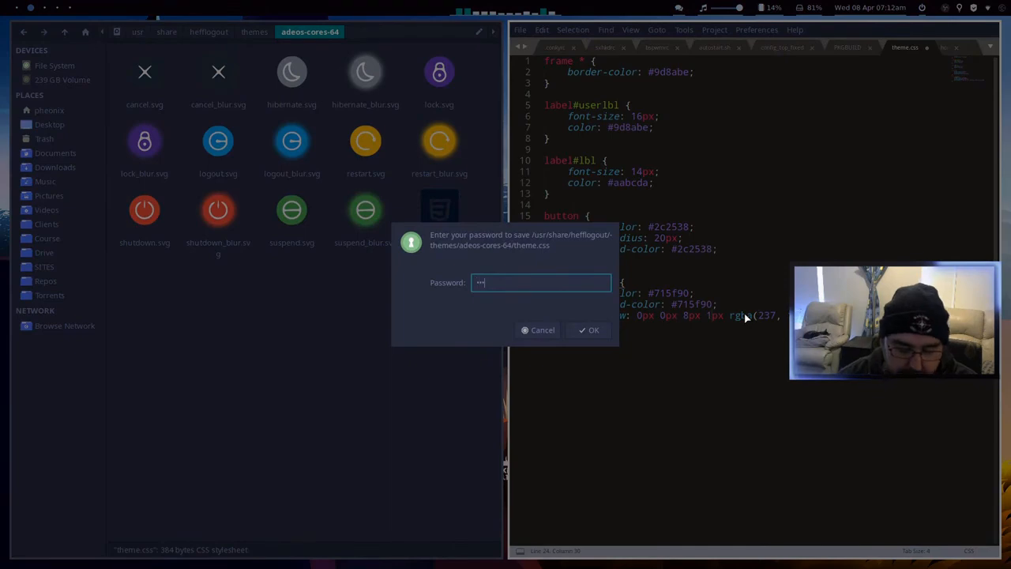
{"action": "key", "text": "Return"}
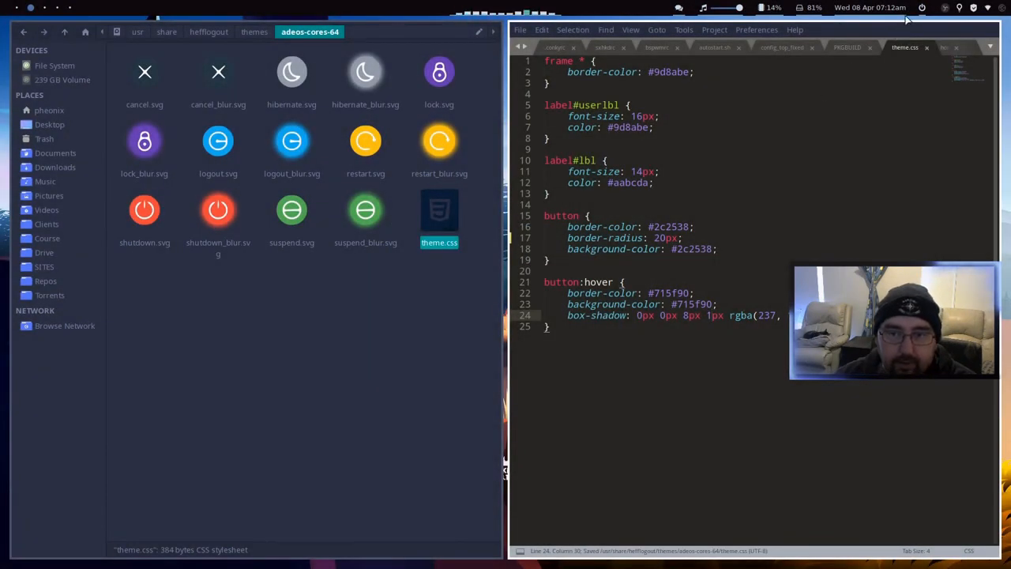
{"action": "left_click", "coordinate": [922, 8]}
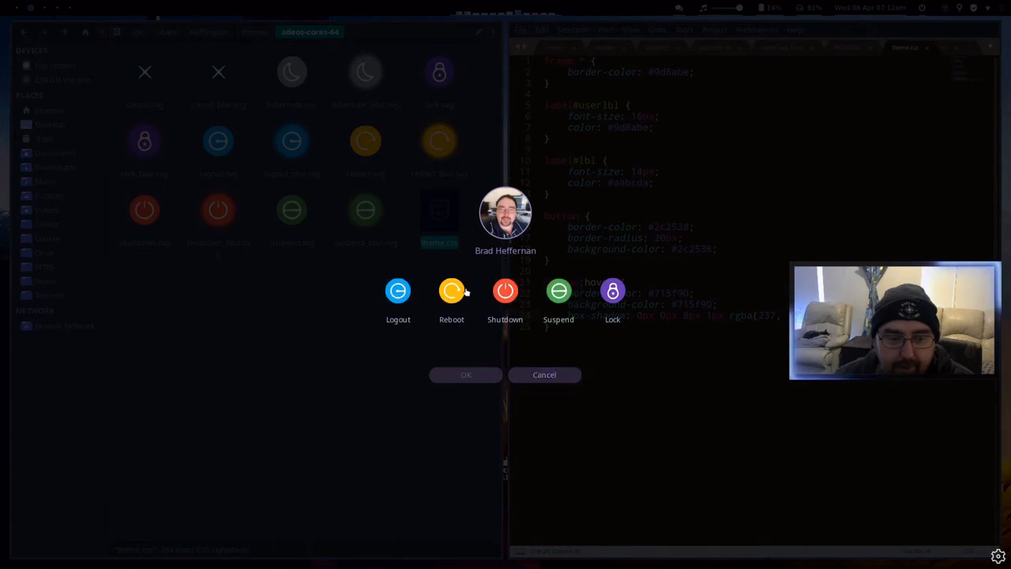
{"action": "left_click", "coordinate": [547, 376]}
Set the label#userlbl font-size to 20px, save theme.css with the account password, and check the user name on the logout screen
{"action": "double_click", "coordinate": [599, 105]}
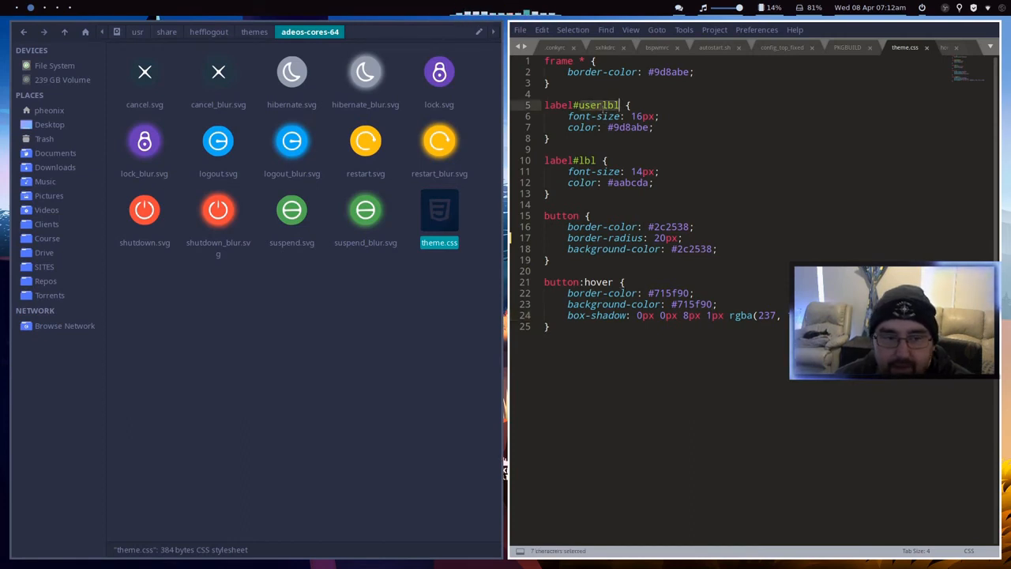
{"action": "left_click", "coordinate": [638, 116]}
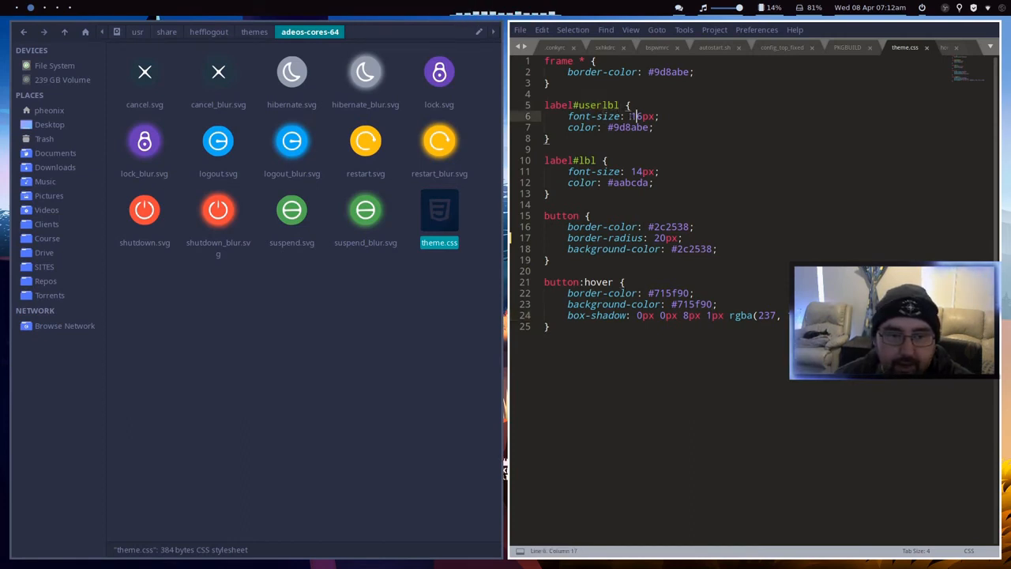
{"action": "key", "text": "shift+Left"}
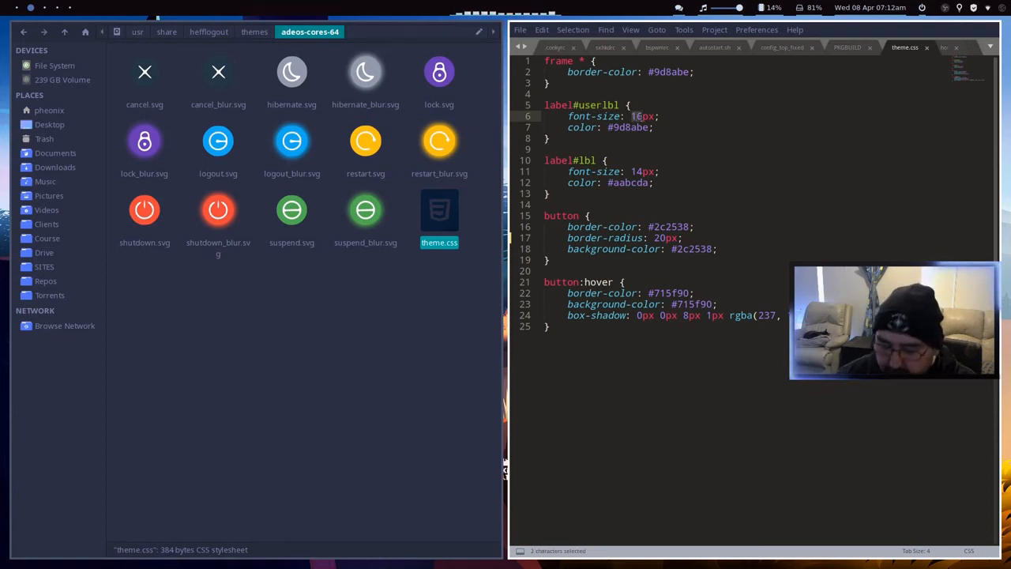
{"action": "type", "text": "20"}
{"action": "key", "text": "ctrl+s"}
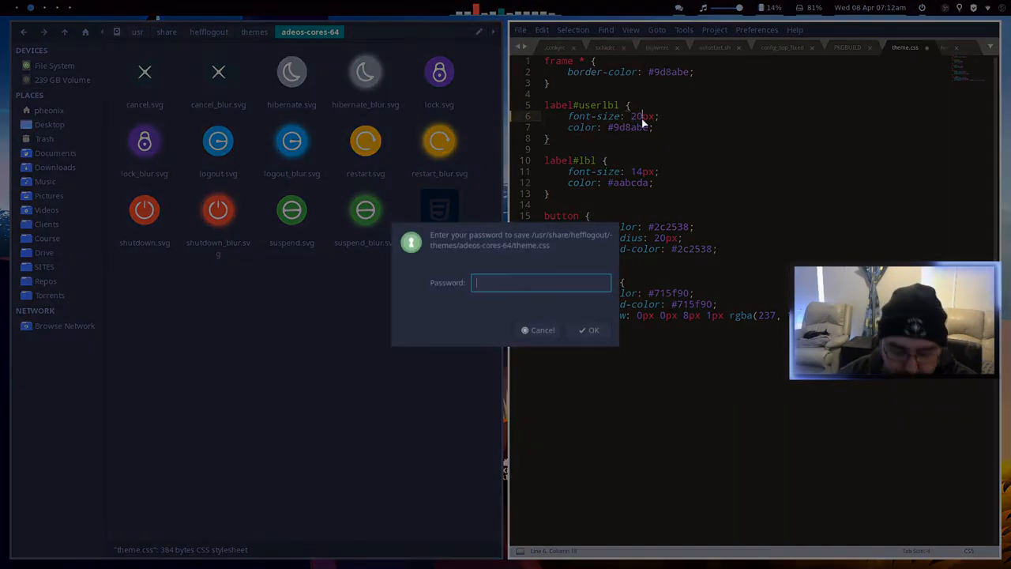
{"action": "type", "text": "***"}
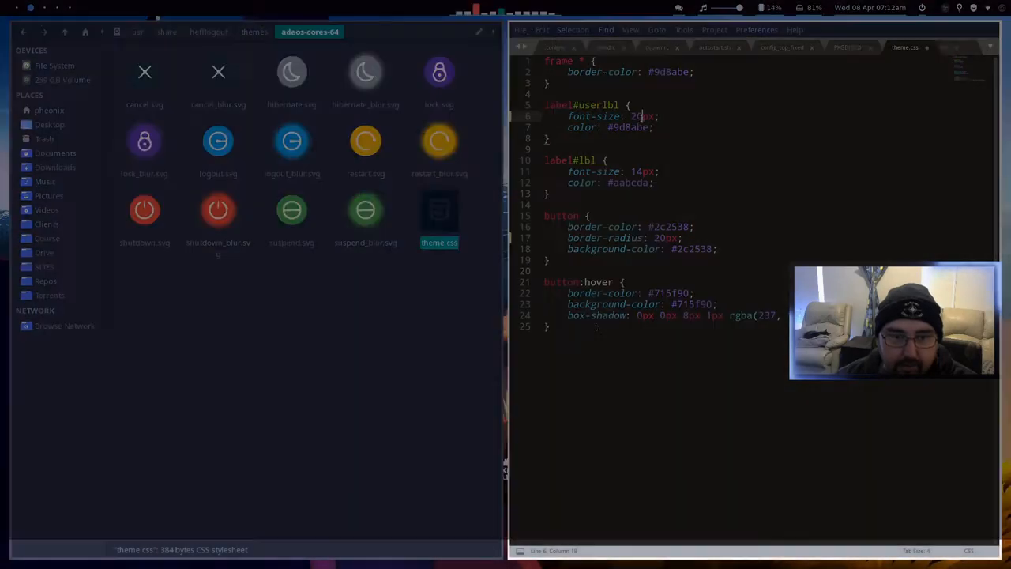
{"action": "key", "text": "ctrl+s"}
{"action": "left_click", "coordinate": [922, 8]}
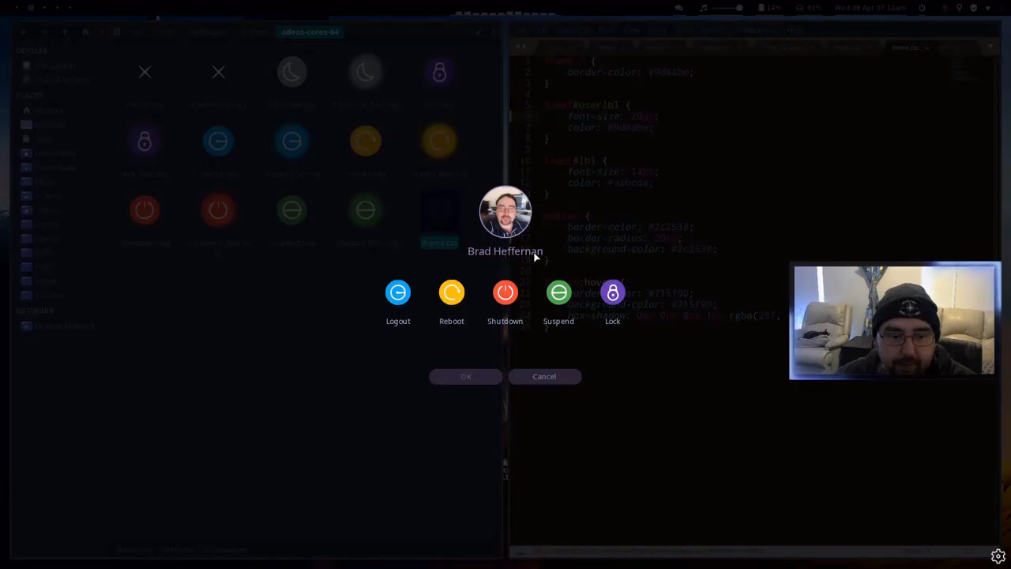
{"action": "left_click", "coordinate": [545, 377]}
Undo the theme.css edits from the label#userlbl font-size back through the button border-radius, and save the file with the account password
{"action": "key", "text": "ctrl+z"}
{"action": "key", "text": "ctrl+z"}
{"action": "key", "text": "ctrl+z"}
{"action": "key", "text": "ctrl+z"}
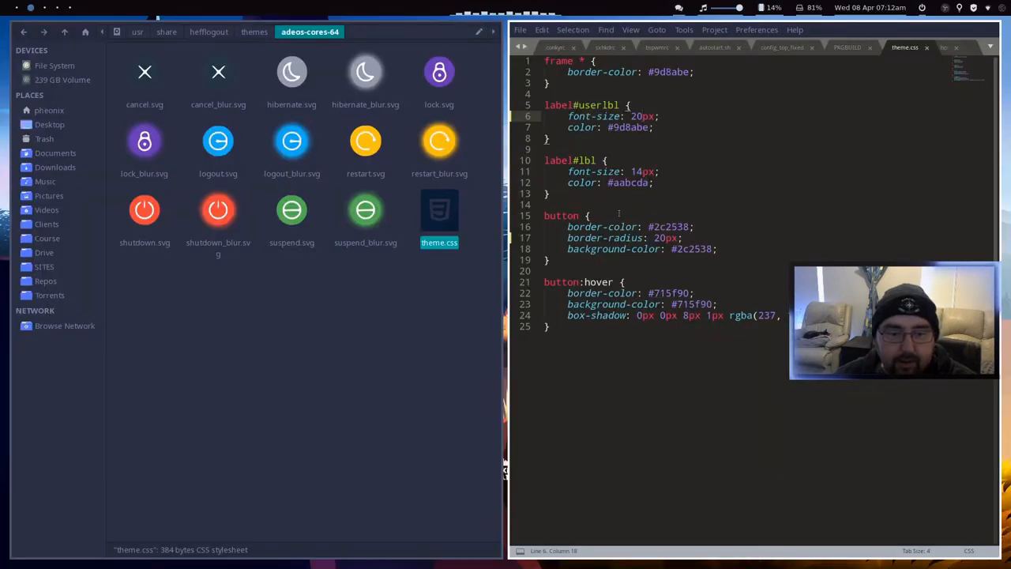
{"action": "key", "text": "ctrl+z"}
{"action": "key", "text": "ctrl+z"}
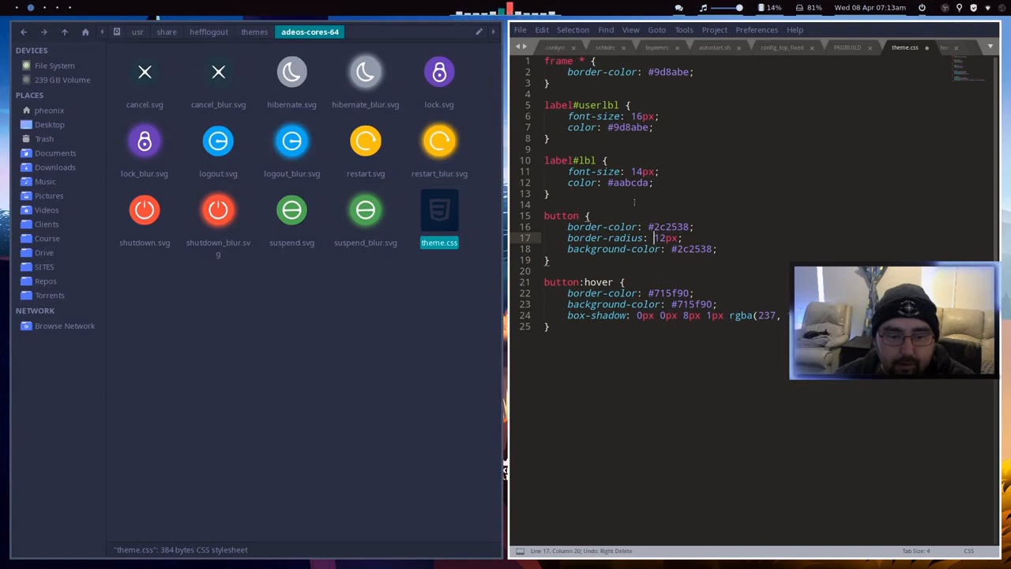
{"action": "key", "text": "ctrl+s"}
{"action": "type", "text": "••••"}
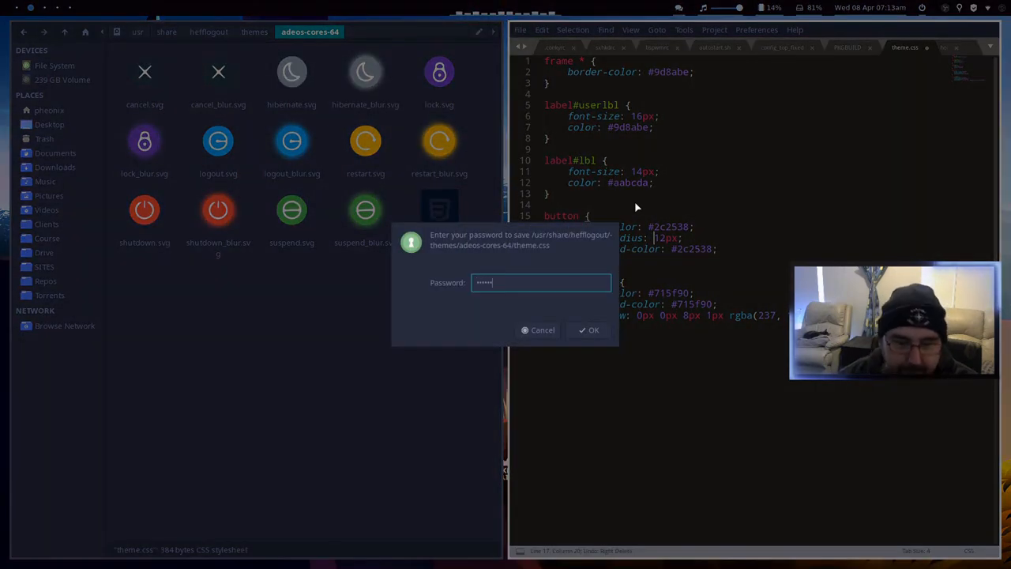
{"action": "key", "text": "Return"}
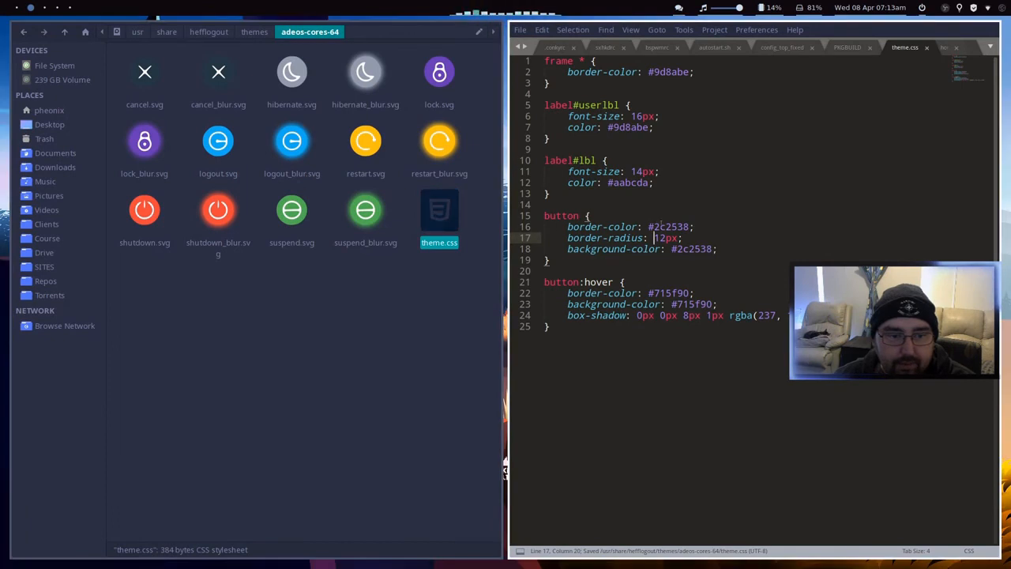
Close the editor, copy the adeos-cores-64 folder from the hefflogout themes folder into Downloads, and check the copy's contents
{"action": "key", "text": "super+q"}
{"action": "left_click", "coordinate": [325, 234]}
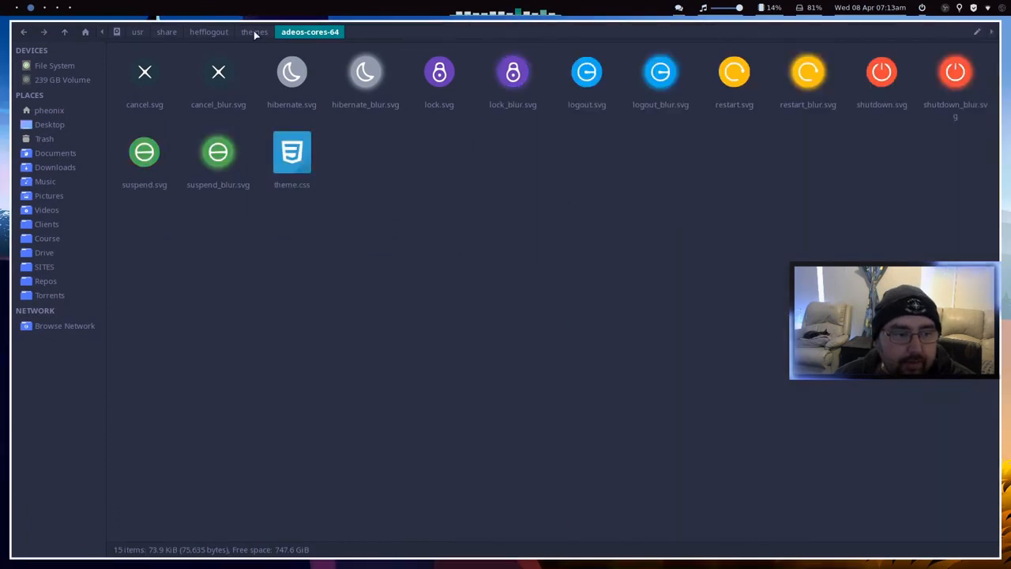
{"action": "left_click", "coordinate": [255, 31]}
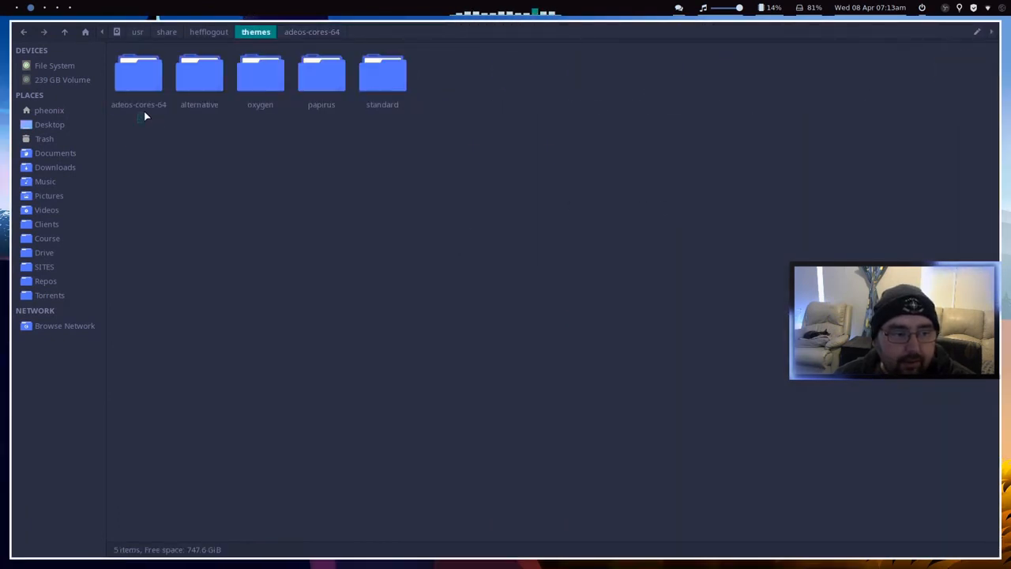
{"action": "left_click", "coordinate": [70, 170]}
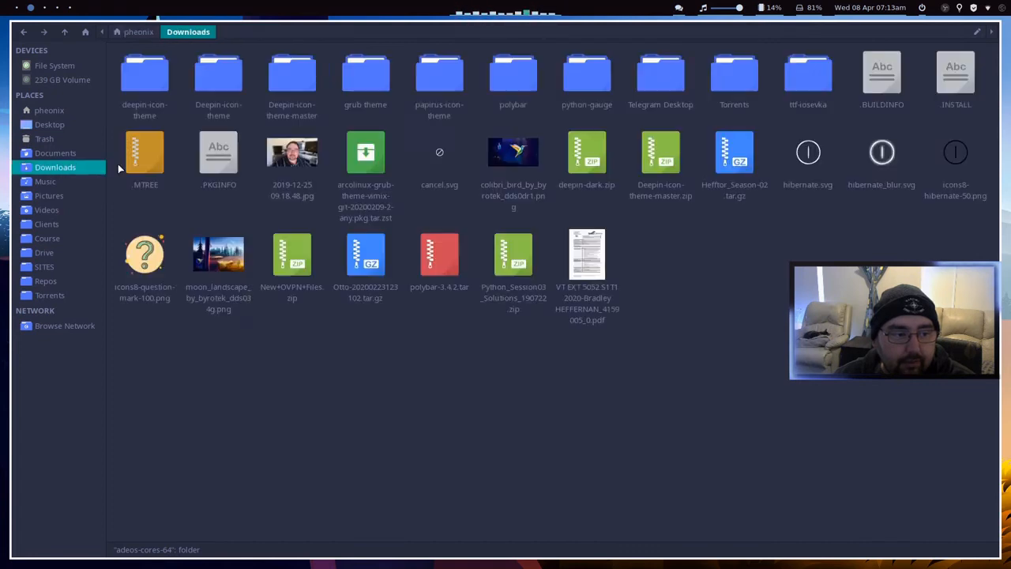
{"action": "key", "text": "ctrl+v"}
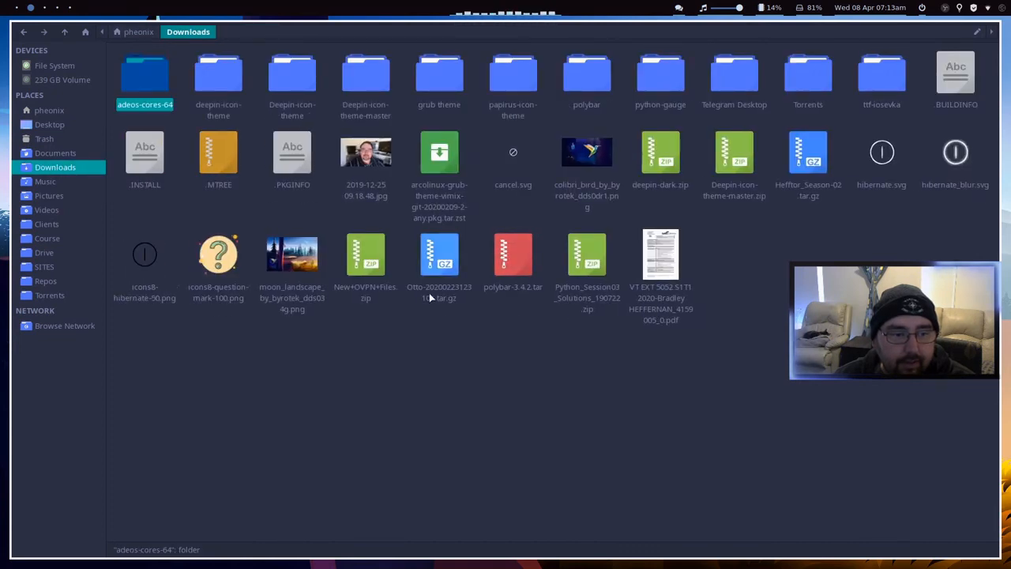
{"action": "double_click", "coordinate": [139, 82]}
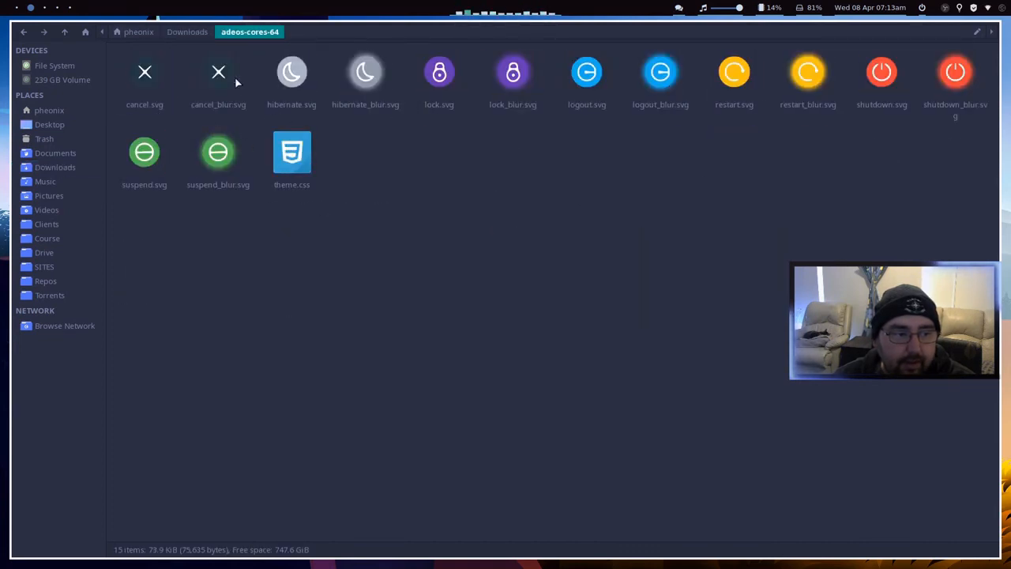
{"action": "left_click", "coordinate": [198, 31]}
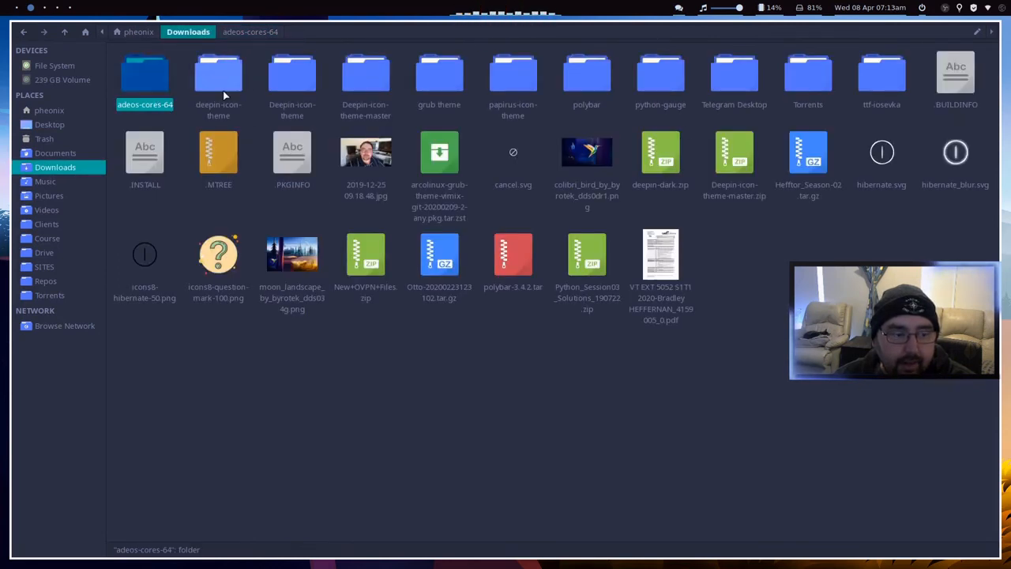
Rename the copied adeos-cores-64 folder in Downloads to new_theme
{"action": "right_click", "coordinate": [143, 106]}
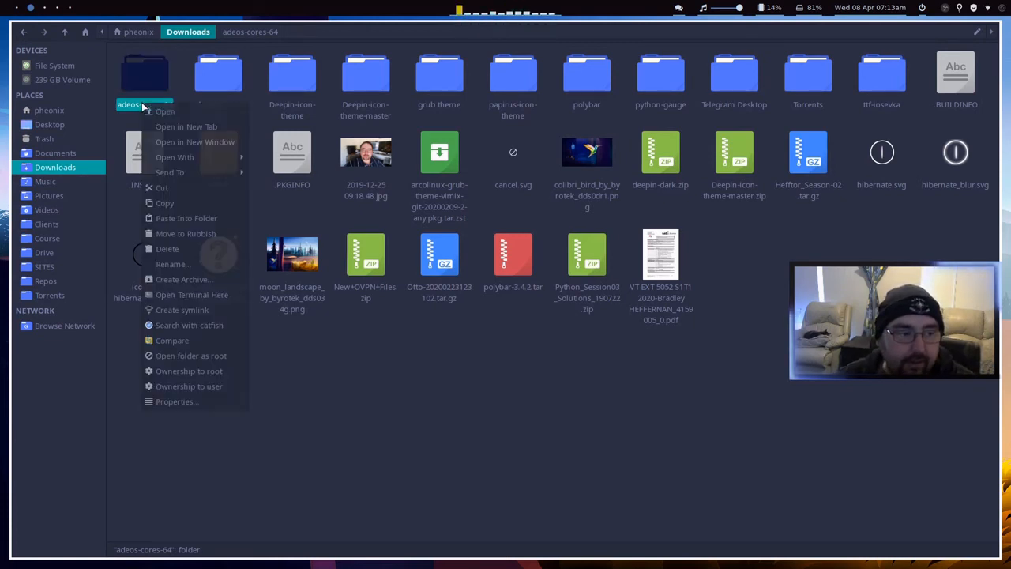
{"action": "left_click", "coordinate": [178, 263]}
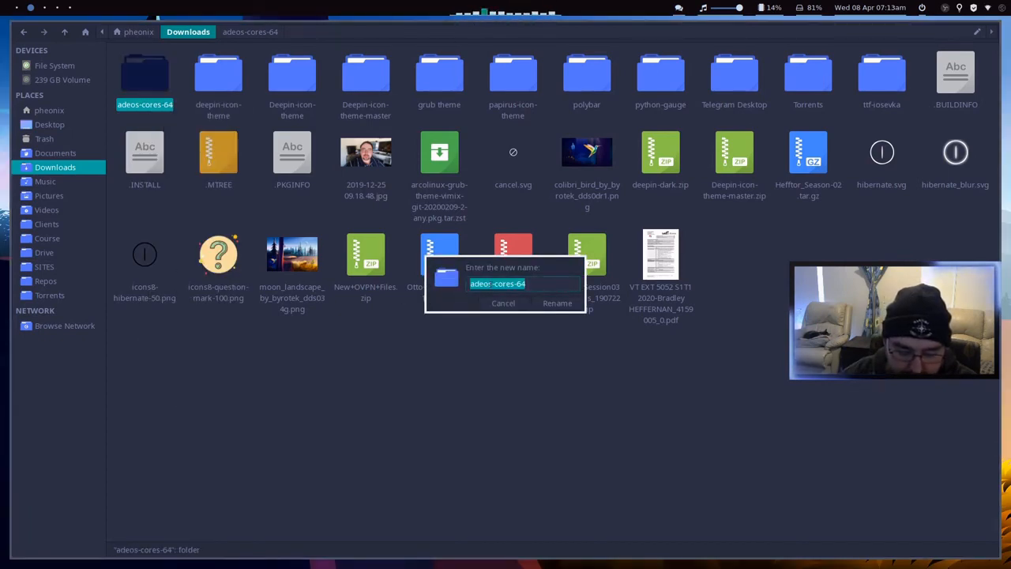
{"action": "type", "text": "new_theme"}
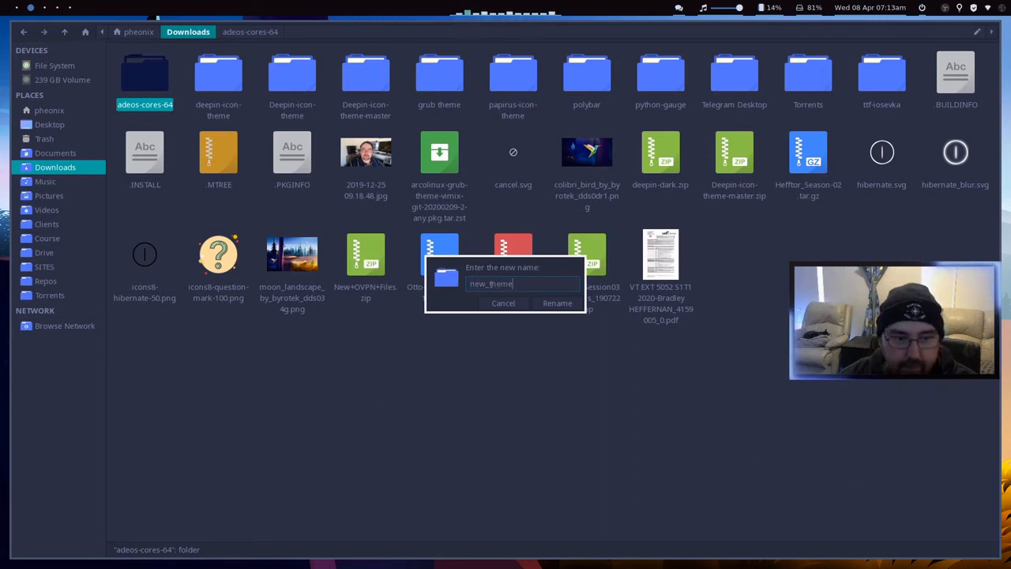
{"action": "key", "text": "Return"}
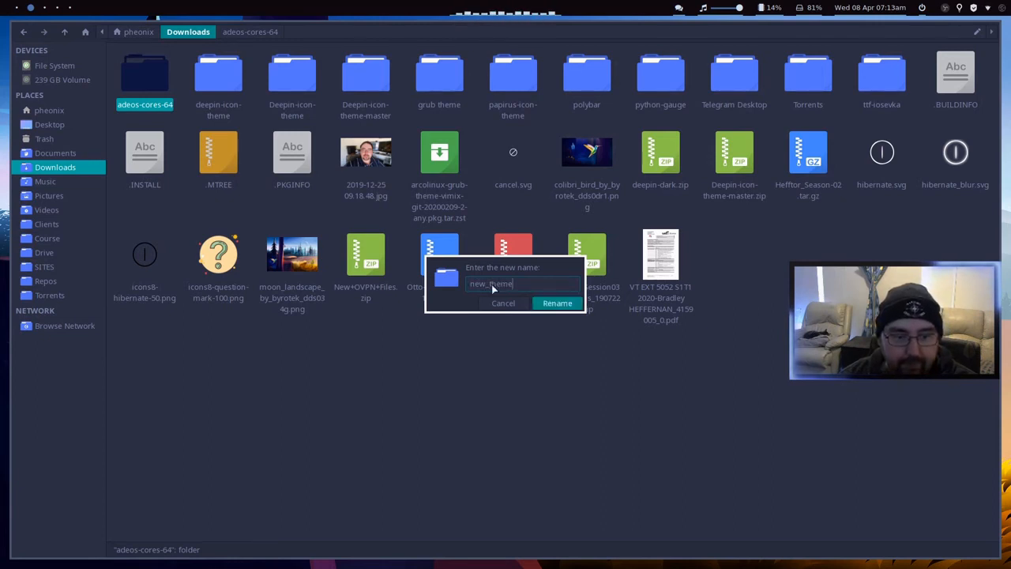
Run sudo cp -R new_theme /usr/share/hefflogout/themes/ in a terminal from Downloads with the account password, and close the terminal and file manager
{"action": "right_click", "coordinate": [400, 370]}
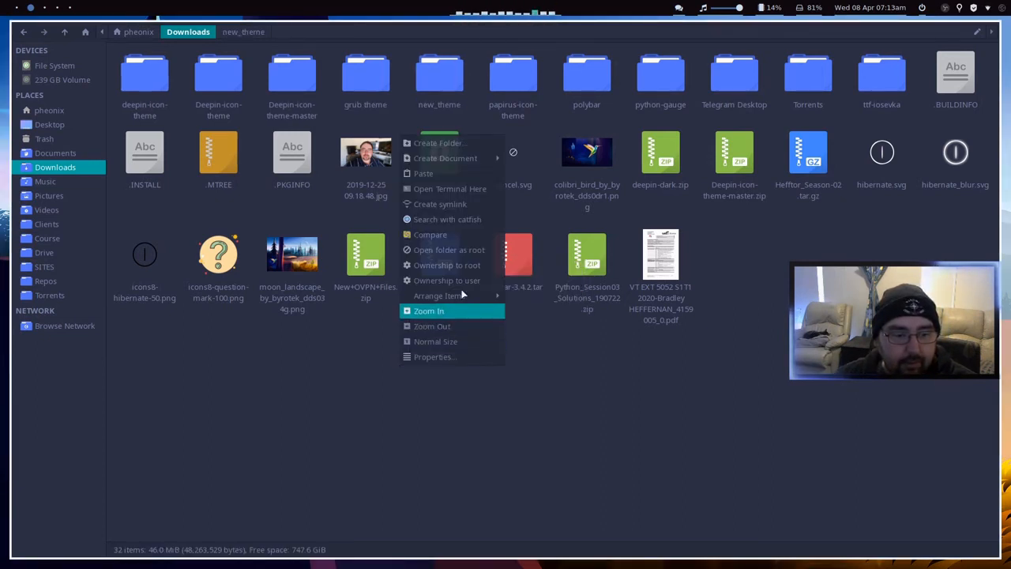
{"action": "left_click", "coordinate": [464, 186]}
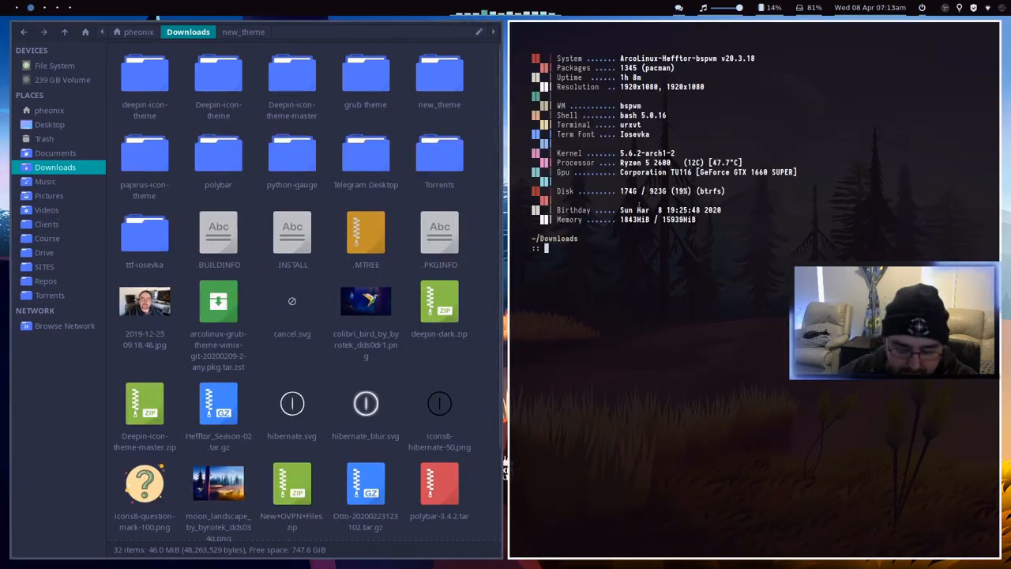
{"action": "type", "text": "sudo cp"}
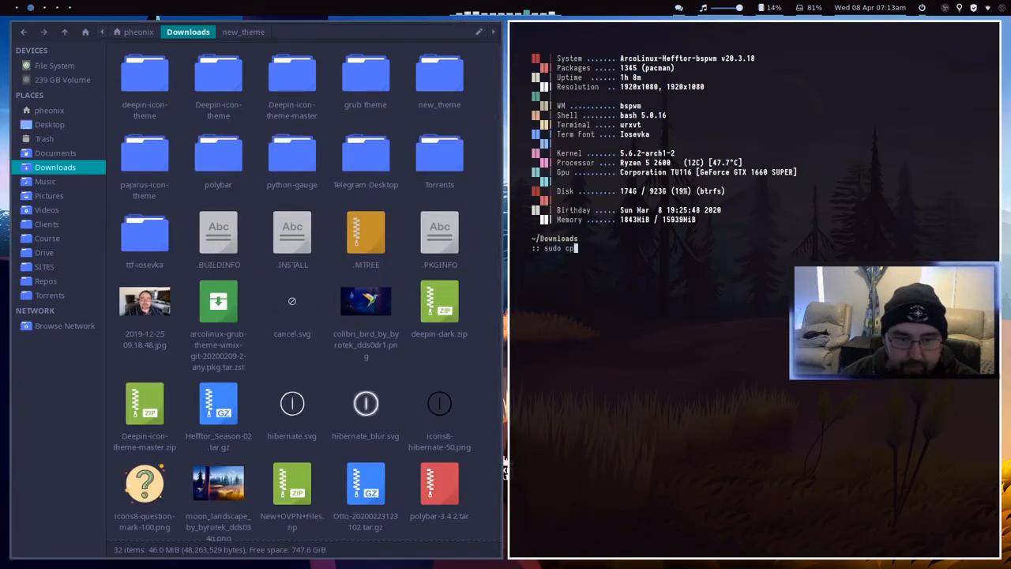
{"action": "type", "text": " -R "}
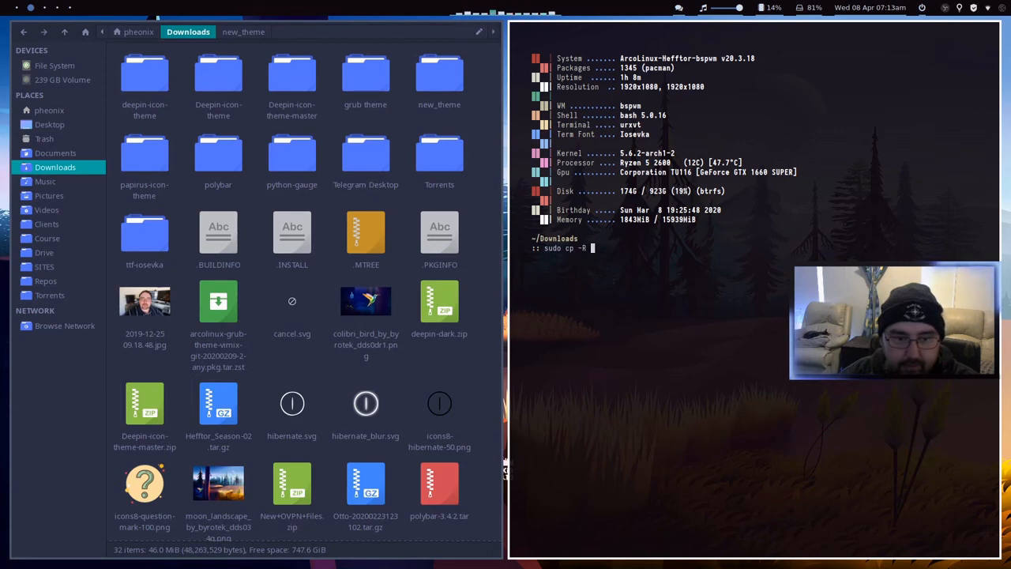
{"action": "type", "text": "new"}
{"action": "key", "text": "Tab"}
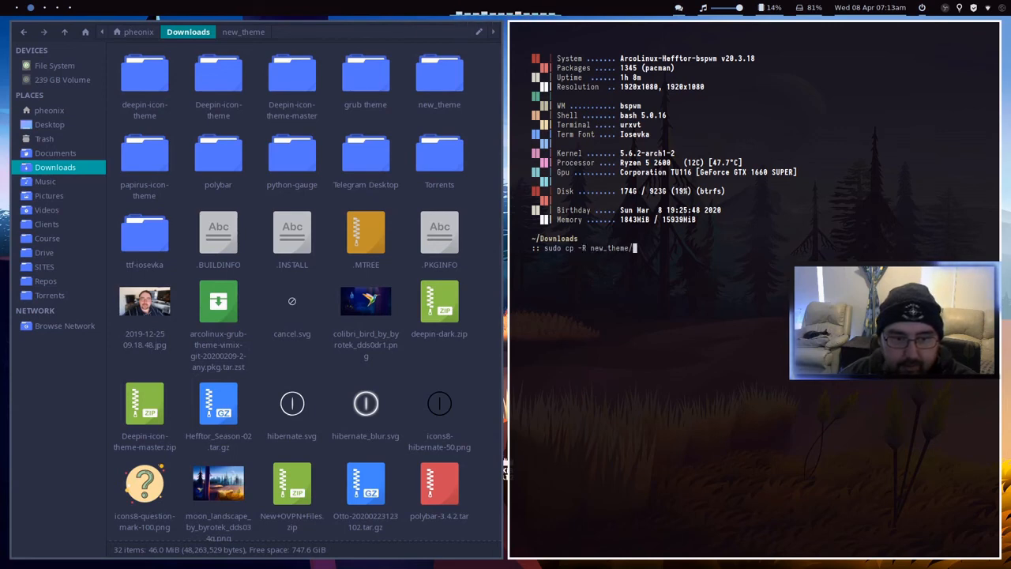
{"action": "key", "text": "BackSpace"}
{"action": "type", "text": "/ety"}
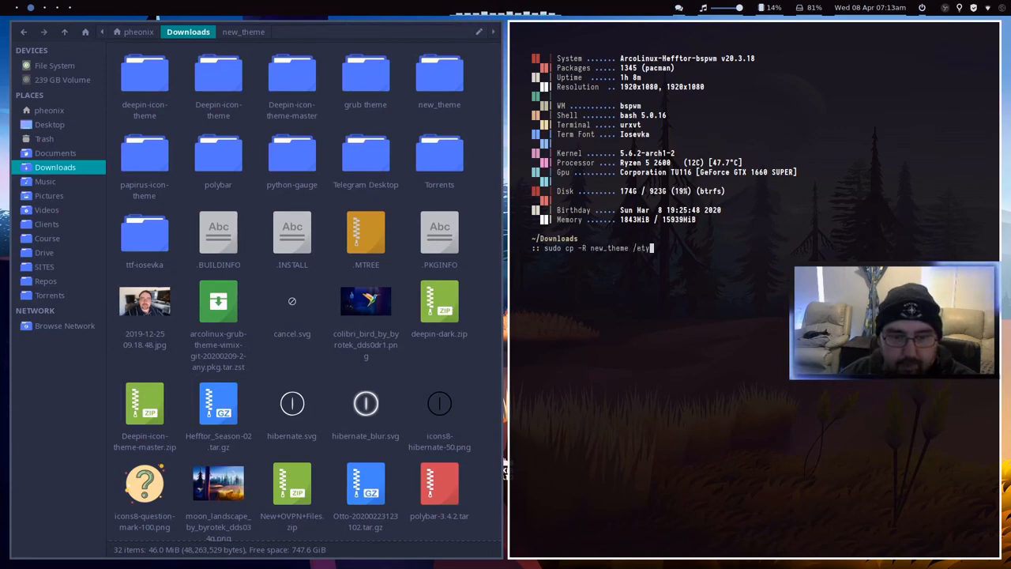
{"action": "key", "text": "BackSpace"}
{"action": "type", "text": "c/g"}
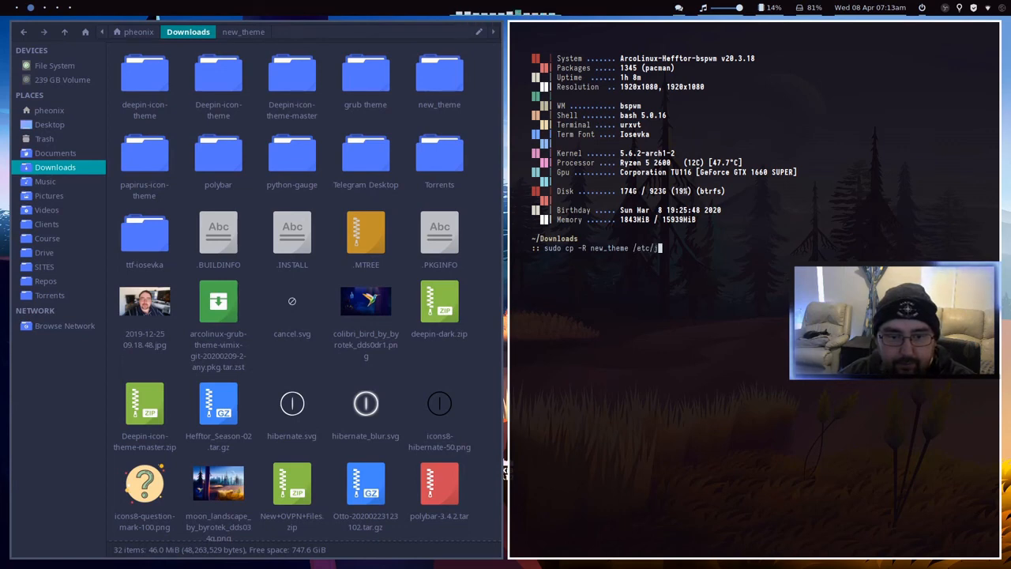
{"action": "key", "text": "BackSpace"}
{"action": "key", "text": "BackSpace"}
{"action": "type", "text": "usr/share"}
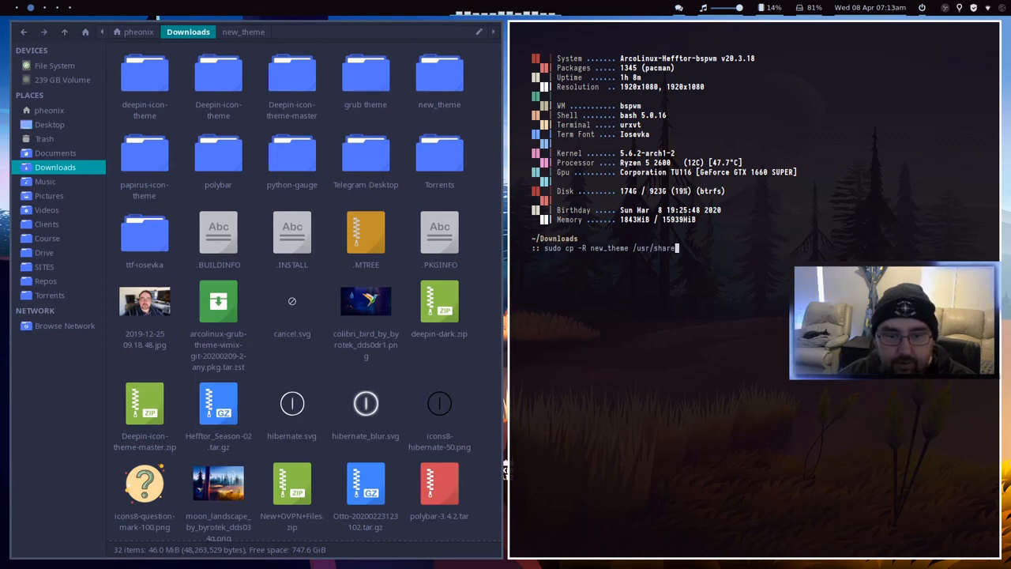
{"action": "type", "text": "/heff"}
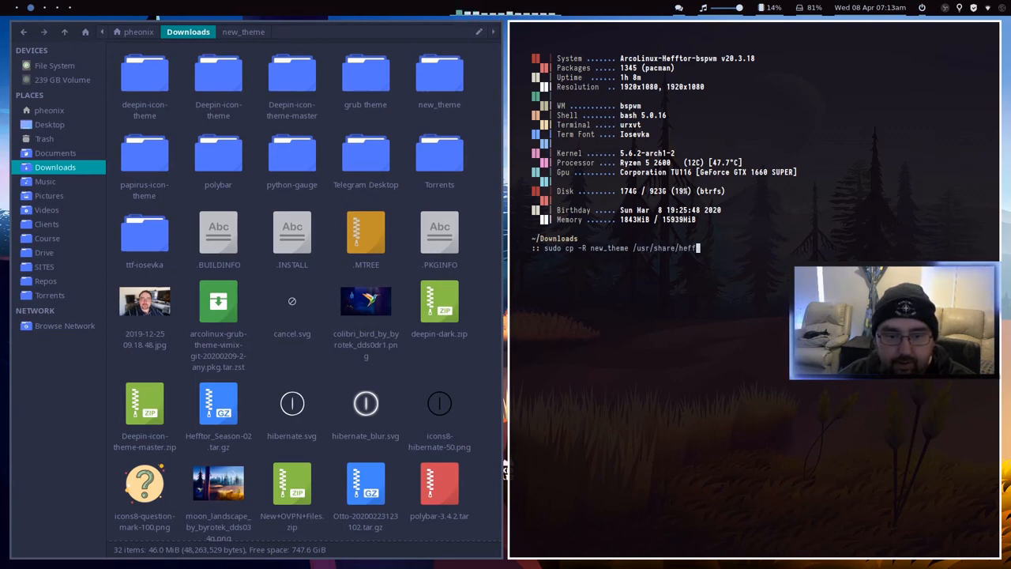
{"action": "key", "text": "Tab"}
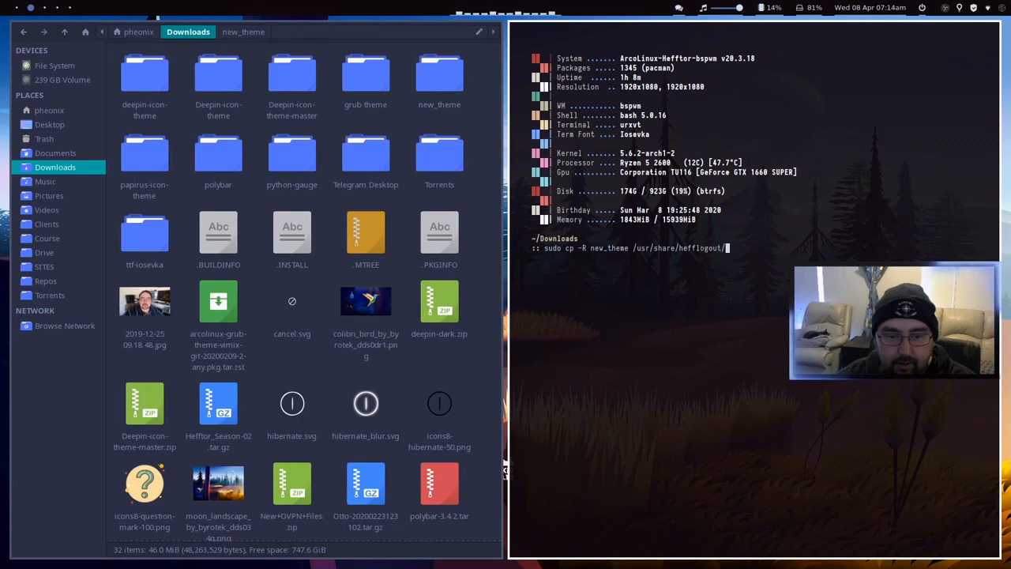
{"action": "type", "text": "themes/"}
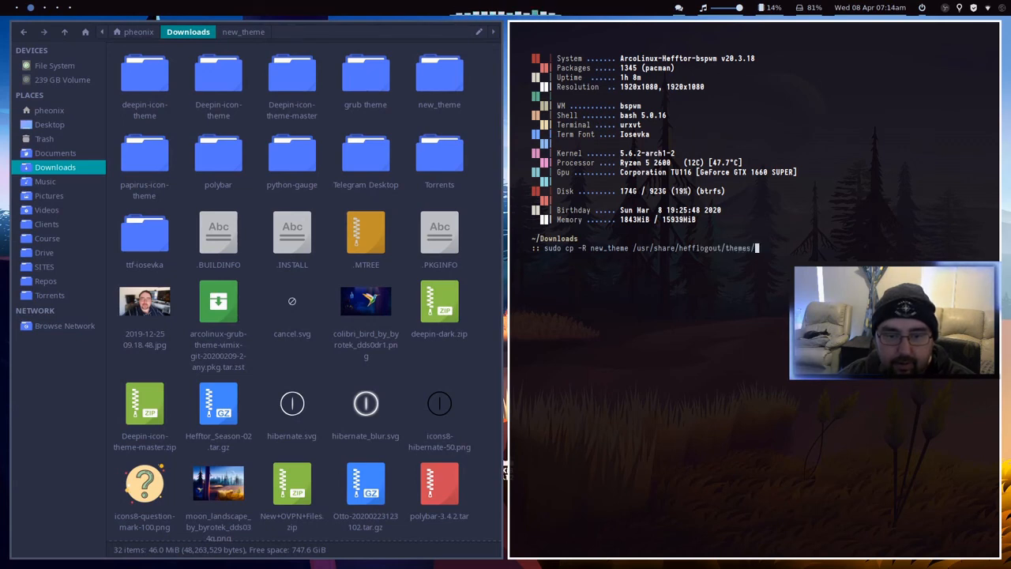
{"action": "key", "text": "Return"}
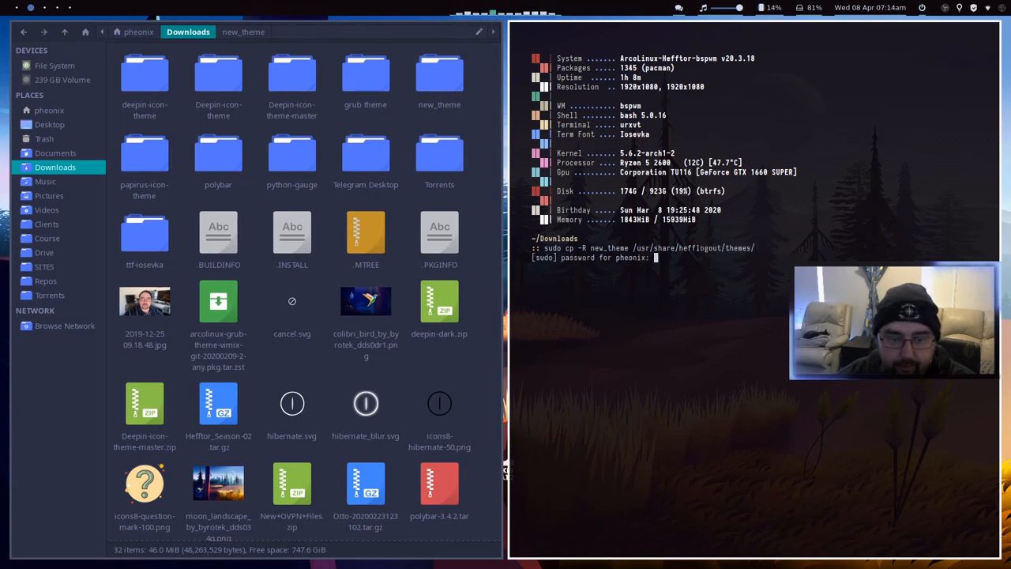
{"action": "key", "text": "Return"}
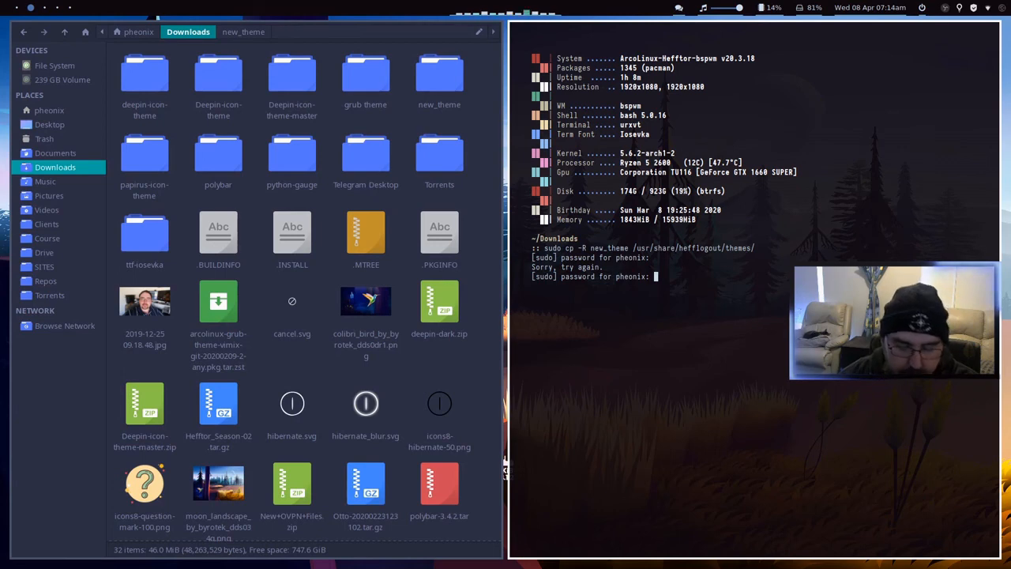
{"action": "key", "text": "Return"}
{"action": "key", "text": "super+q"}
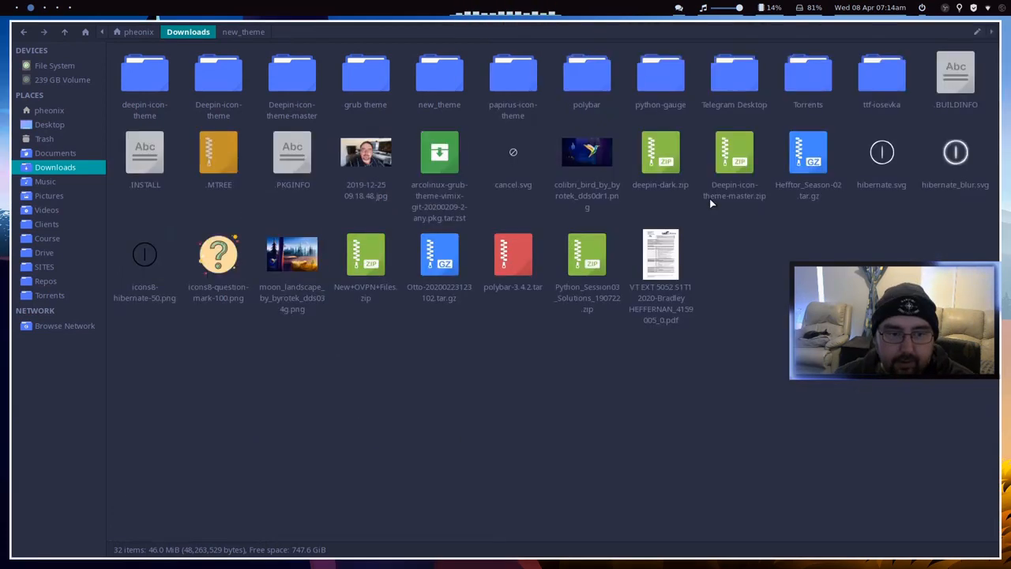
{"action": "key", "text": "super+q"}
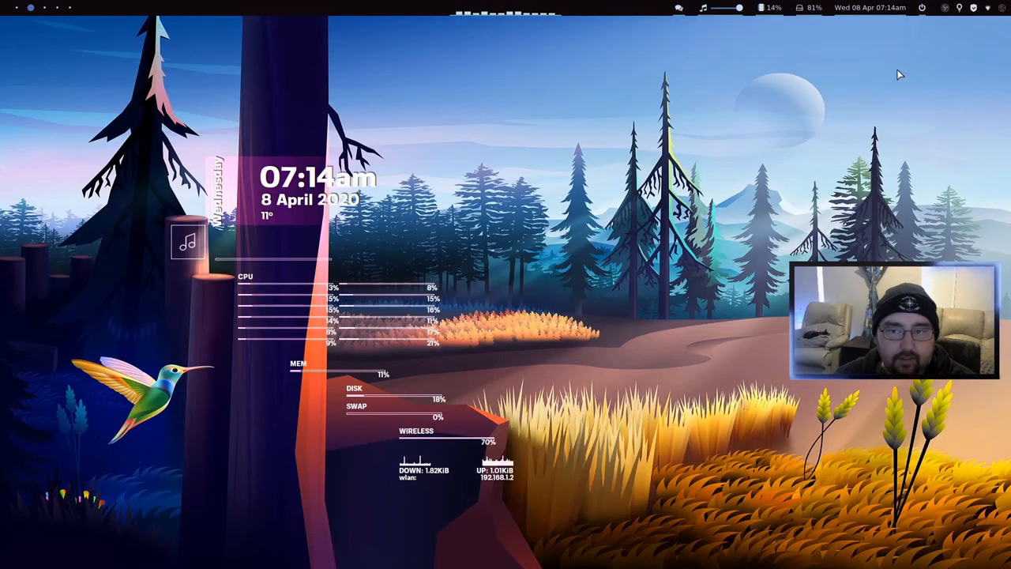
Set the logout screen's theme to new_theme, save the settings, and close and reopen the logout screen to check the theme before cancelling it
{"action": "left_click", "coordinate": [922, 7]}
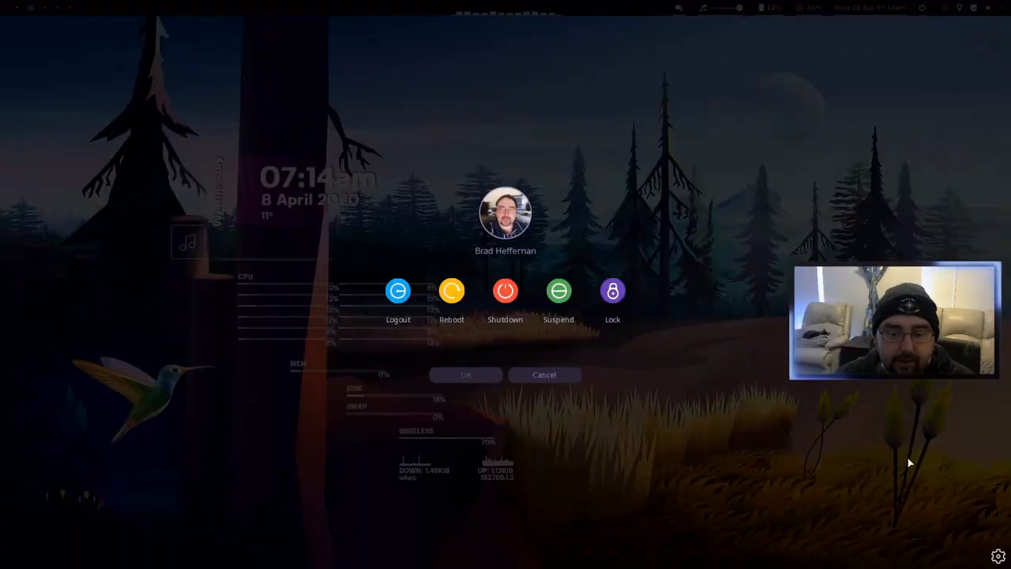
{"action": "left_click", "coordinate": [998, 556]}
{"action": "left_click", "coordinate": [936, 498]}
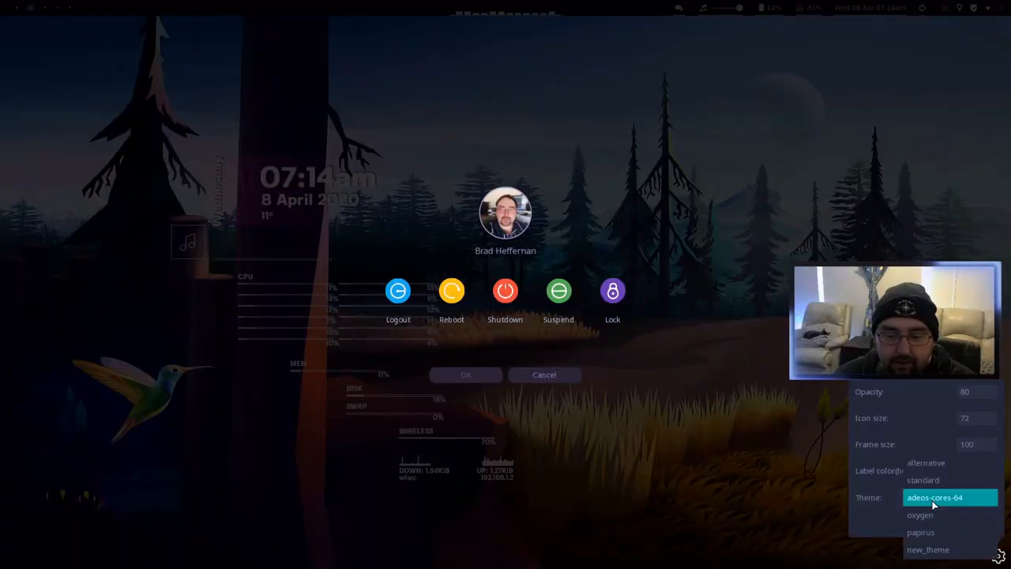
{"action": "left_click", "coordinate": [928, 553]}
{"action": "left_click", "coordinate": [954, 525]}
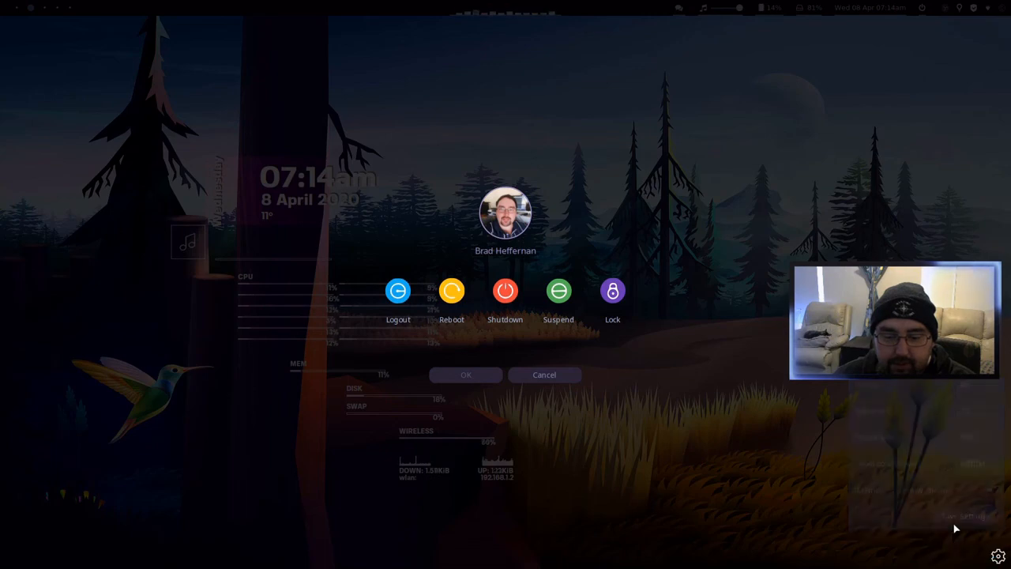
{"action": "left_click", "coordinate": [567, 376]}
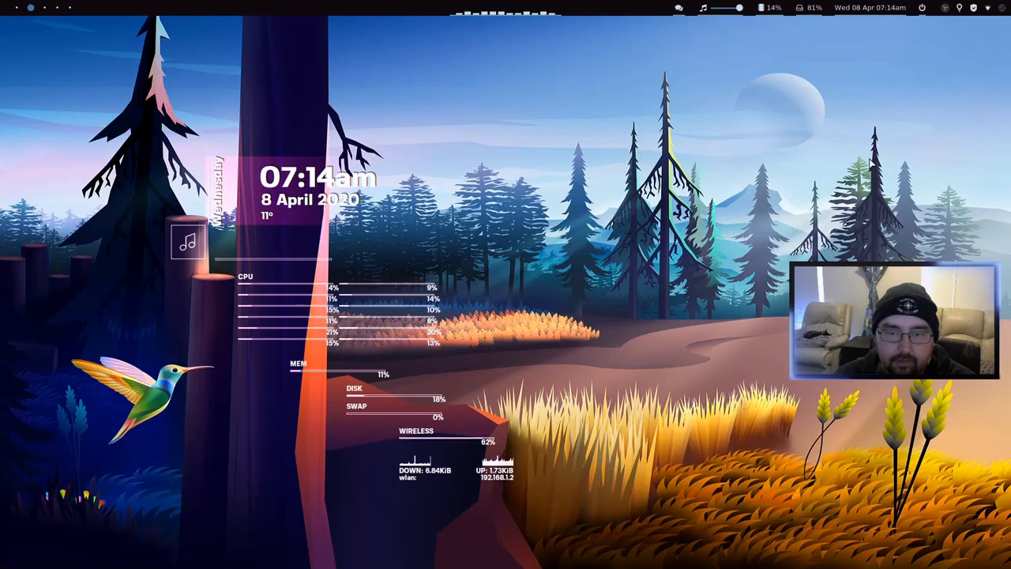
{"action": "left_click", "coordinate": [922, 9]}
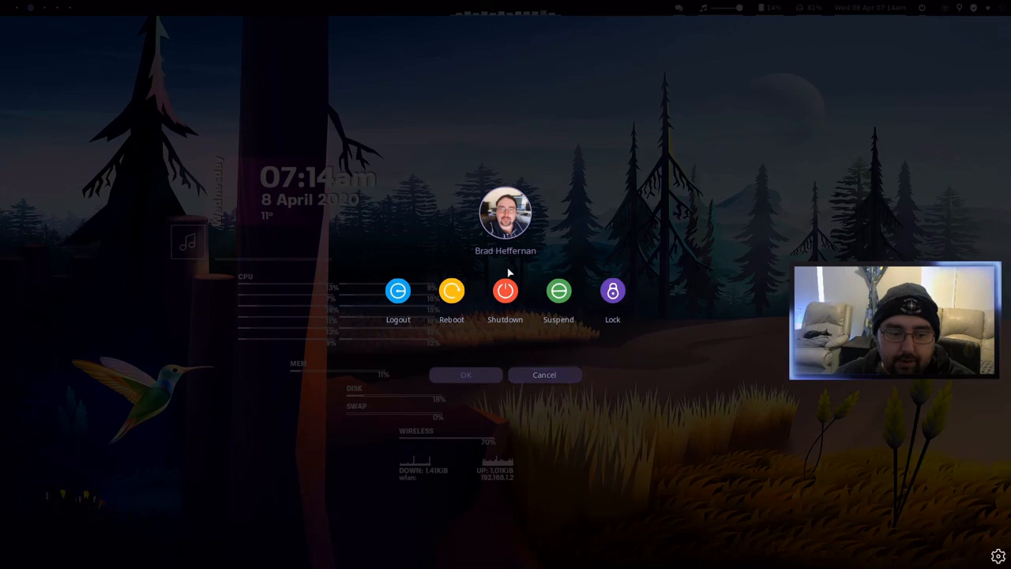
{"action": "left_click", "coordinate": [553, 376]}
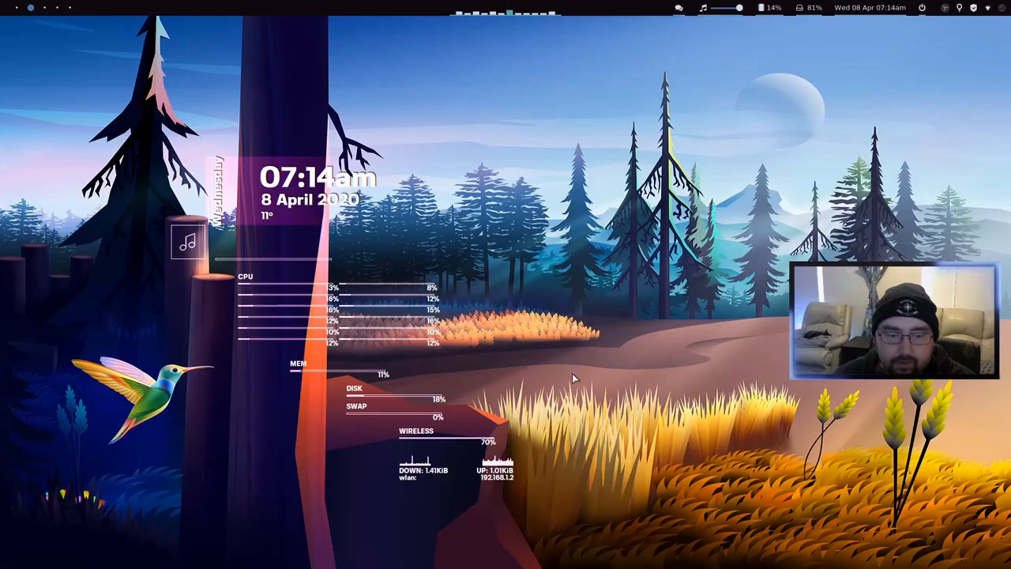
Switch the logout screen's theme to papirus, save the settings, and reopen the logout screen to check its look before cancelling it
{"action": "left_click", "coordinate": [922, 9]}
{"action": "left_click", "coordinate": [999, 556]}
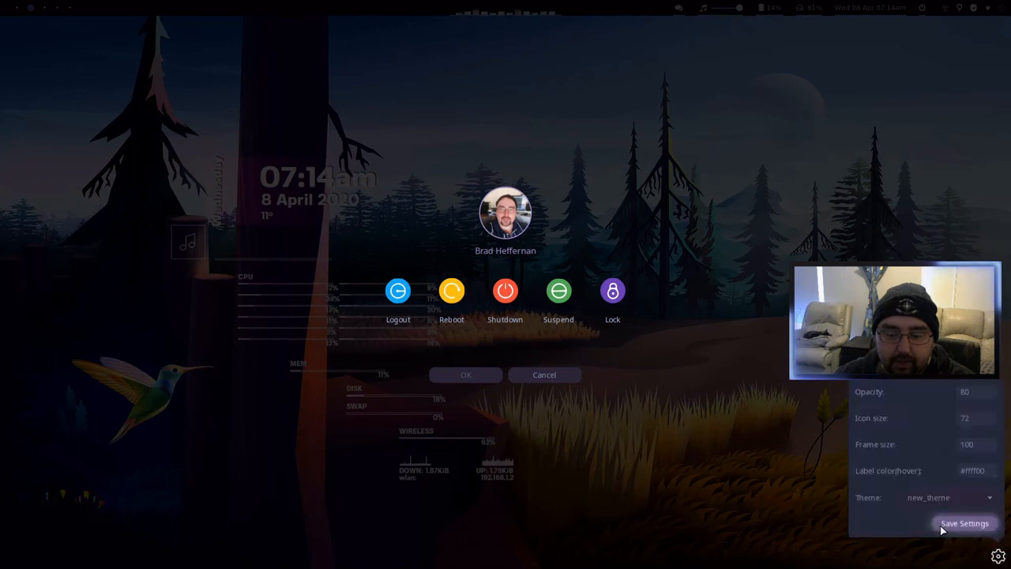
{"action": "left_click", "coordinate": [931, 497]}
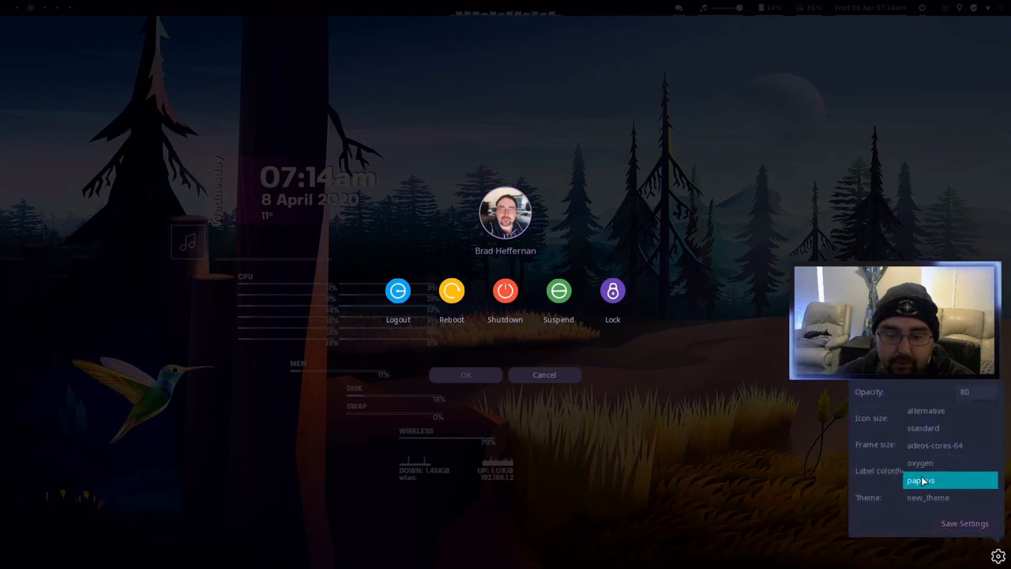
{"action": "left_click", "coordinate": [923, 480]}
{"action": "left_click", "coordinate": [973, 525]}
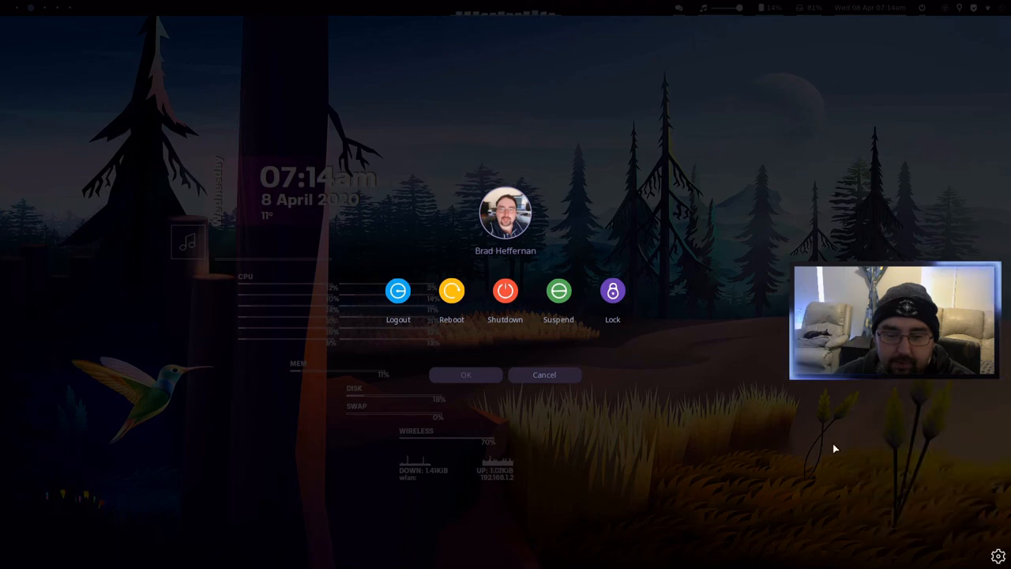
{"action": "left_click", "coordinate": [560, 377]}
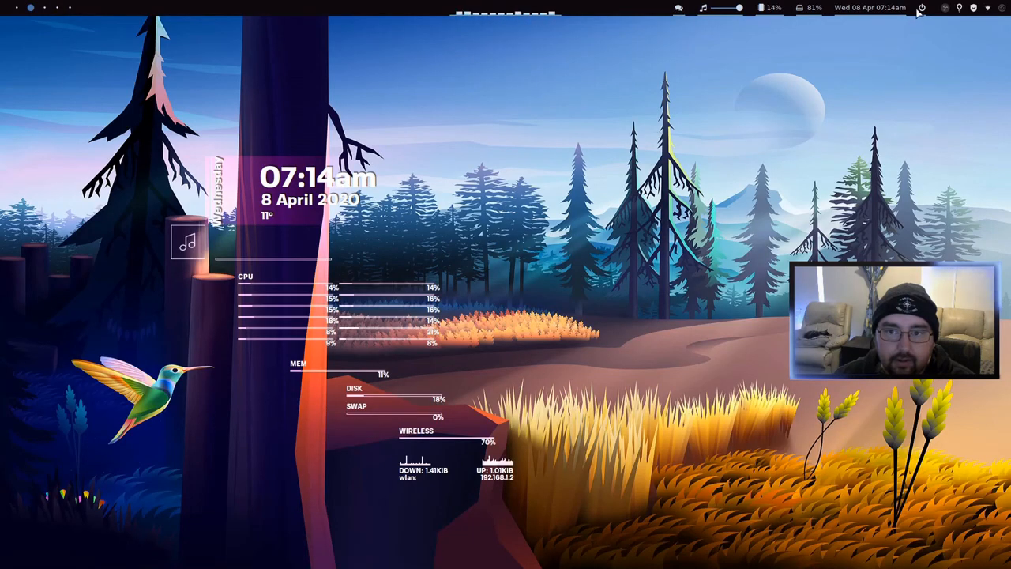
{"action": "left_click", "coordinate": [921, 9]}
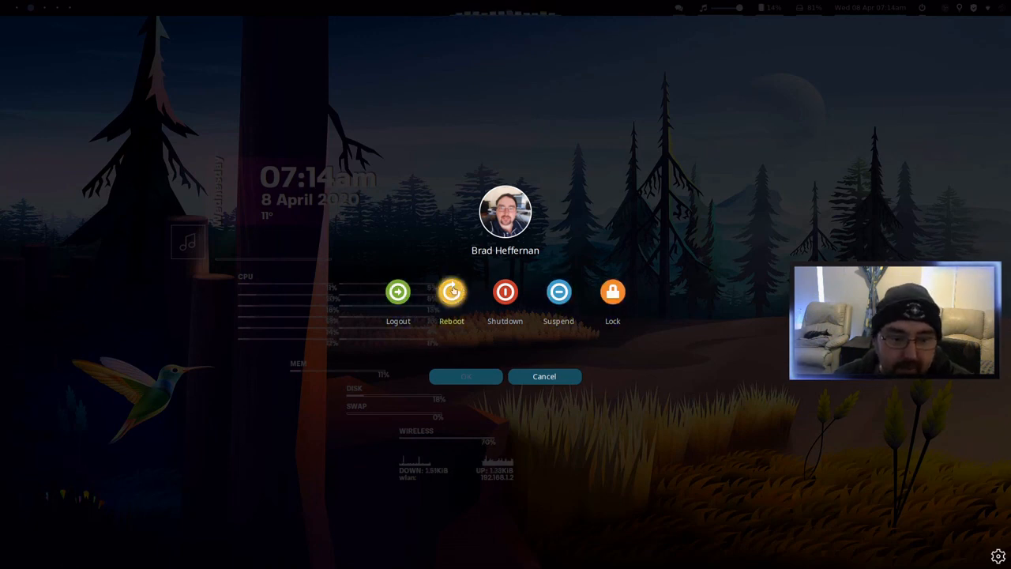
{"action": "left_click", "coordinate": [543, 377]}
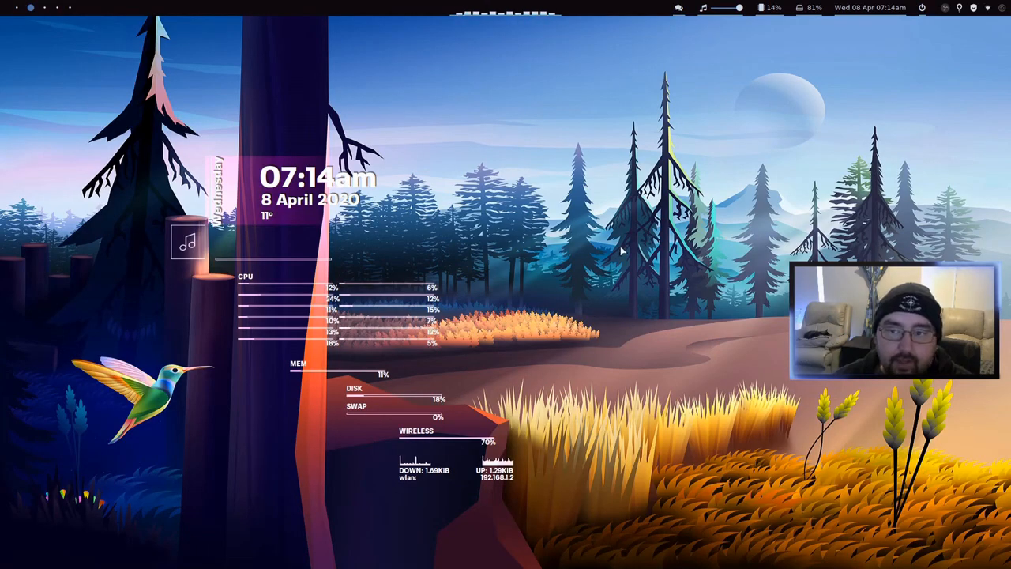